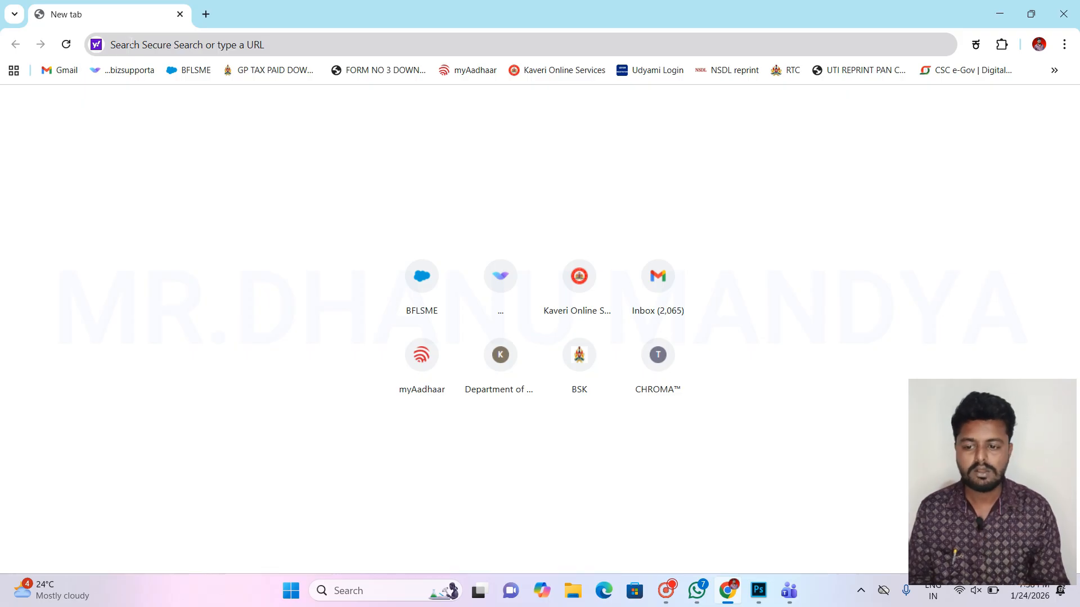
# Search Google for 'nadakacheri login' and open the Login_Public - Karnataka page.
pyautogui.click(132, 44)
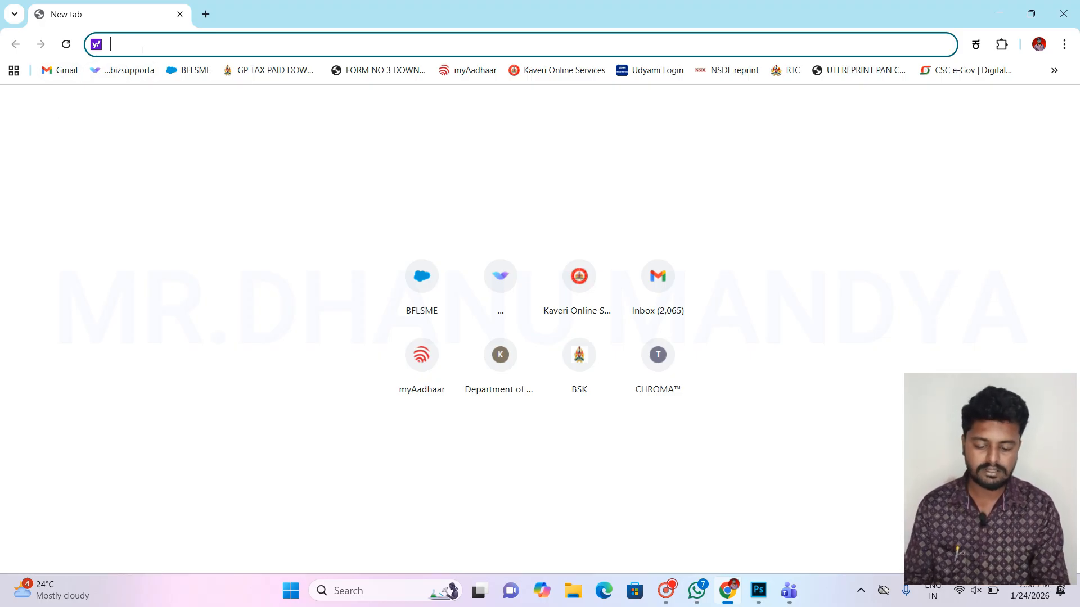
pyautogui.write('NA')
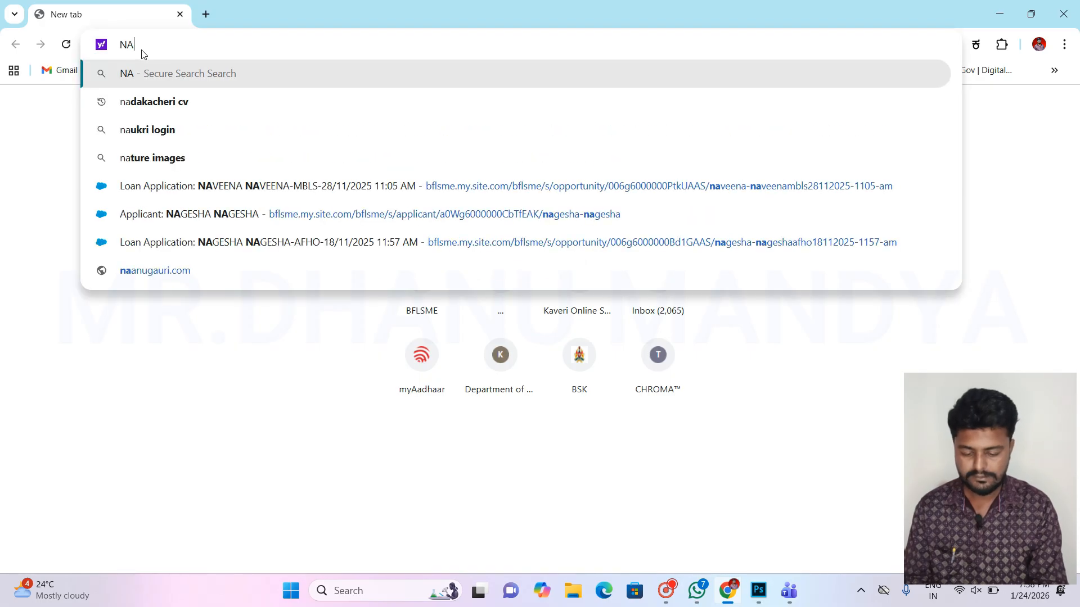
pyautogui.write('DAKA')
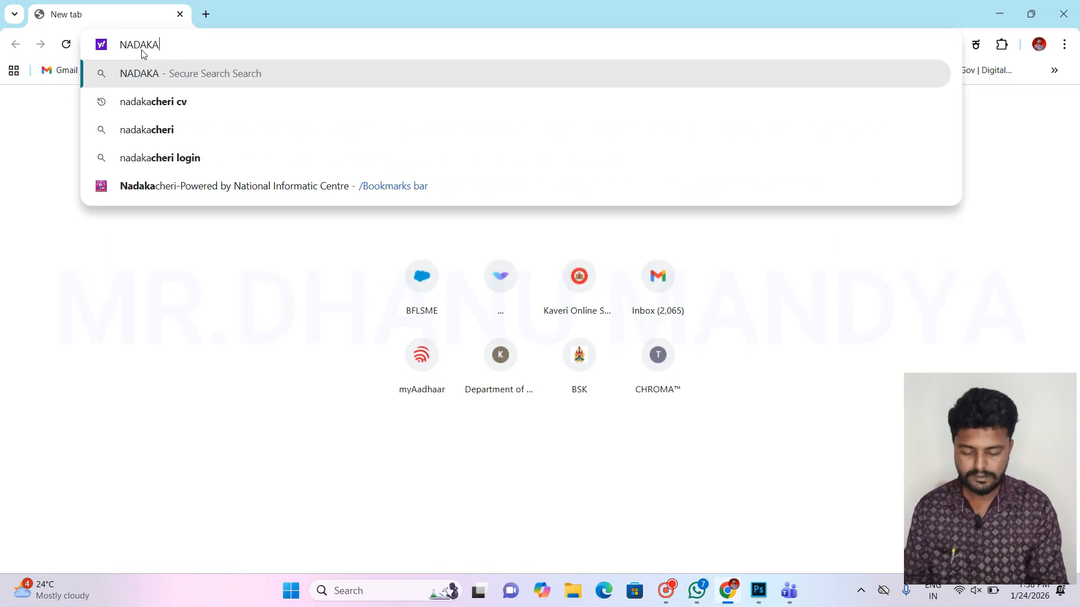
pyautogui.write('CHE')
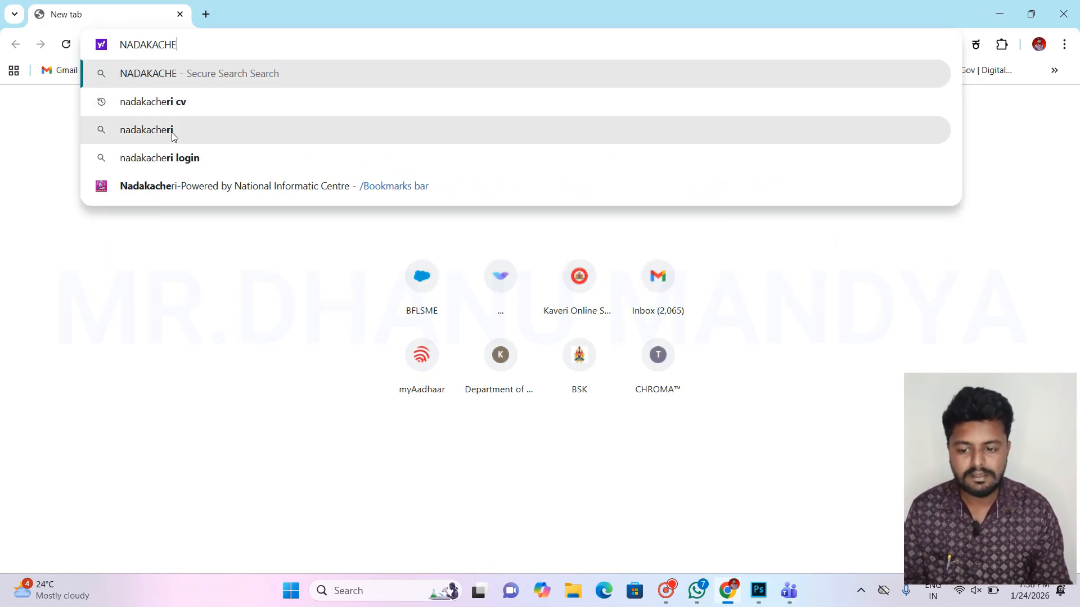
pyautogui.click(185, 158)
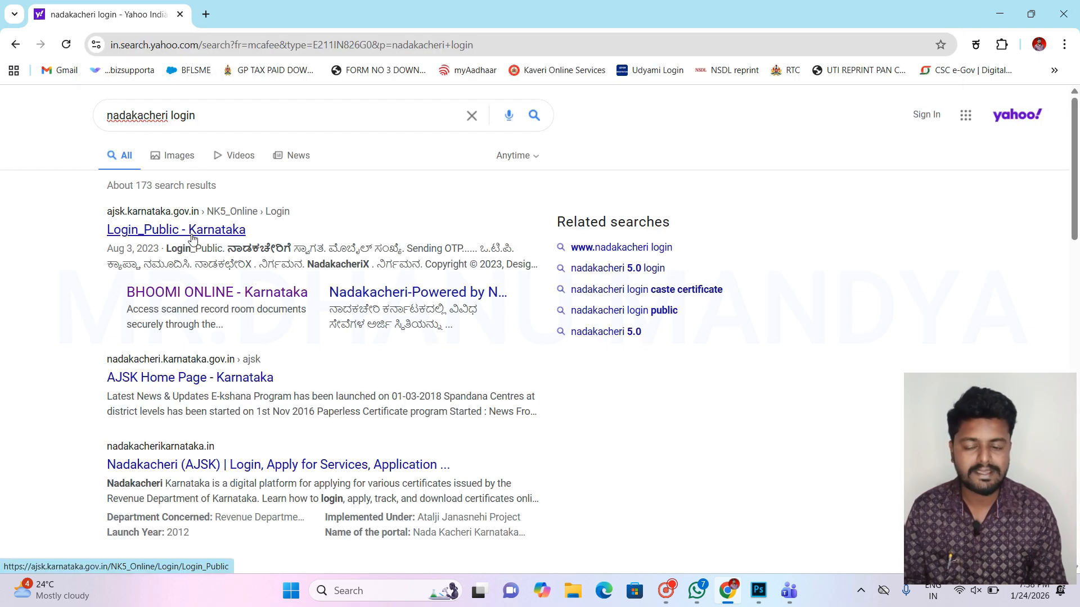
pyautogui.click(191, 238)
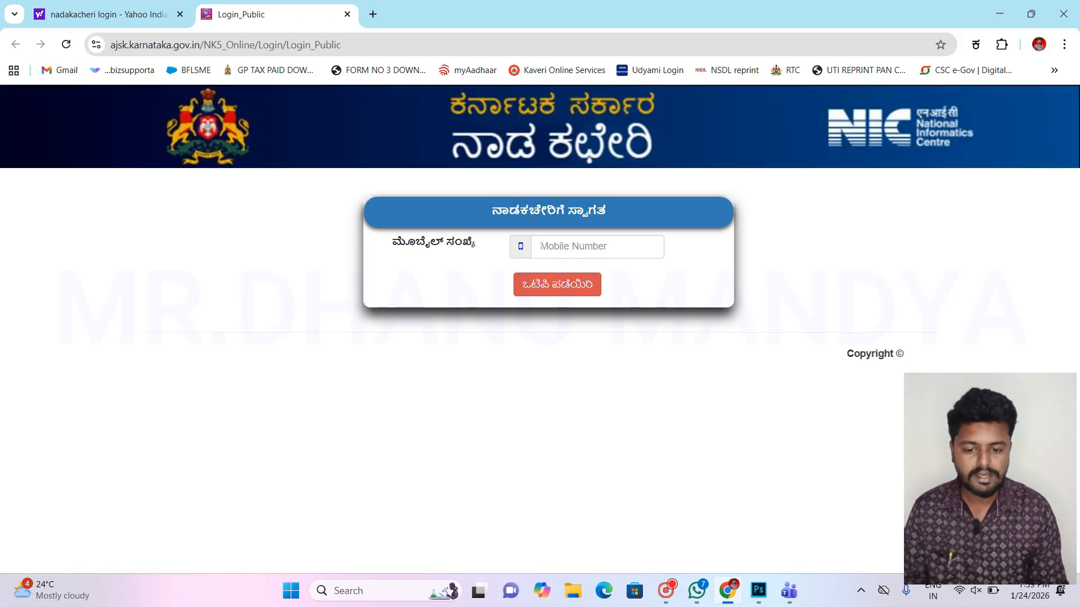
# Log in with the registered mobile number, the received OTP and the captcha.
pyautogui.click(598, 247)
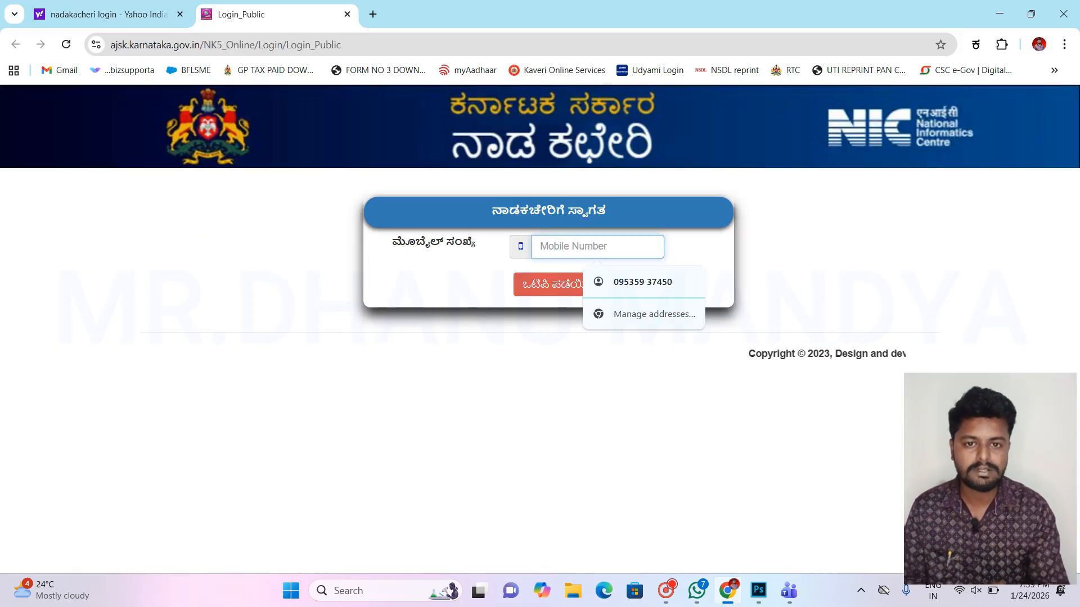
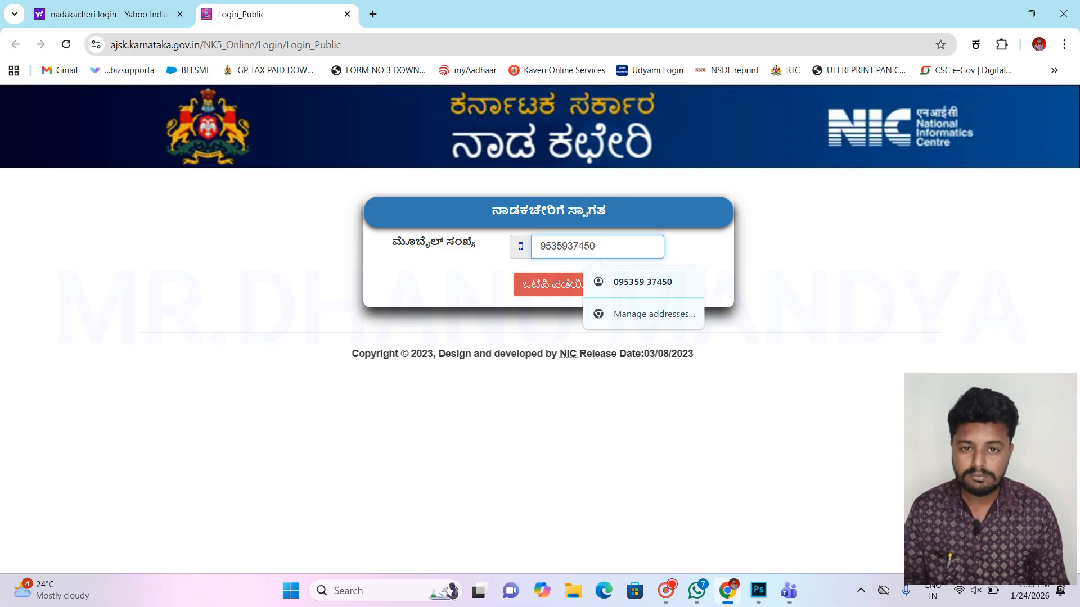
pyautogui.click(567, 282)
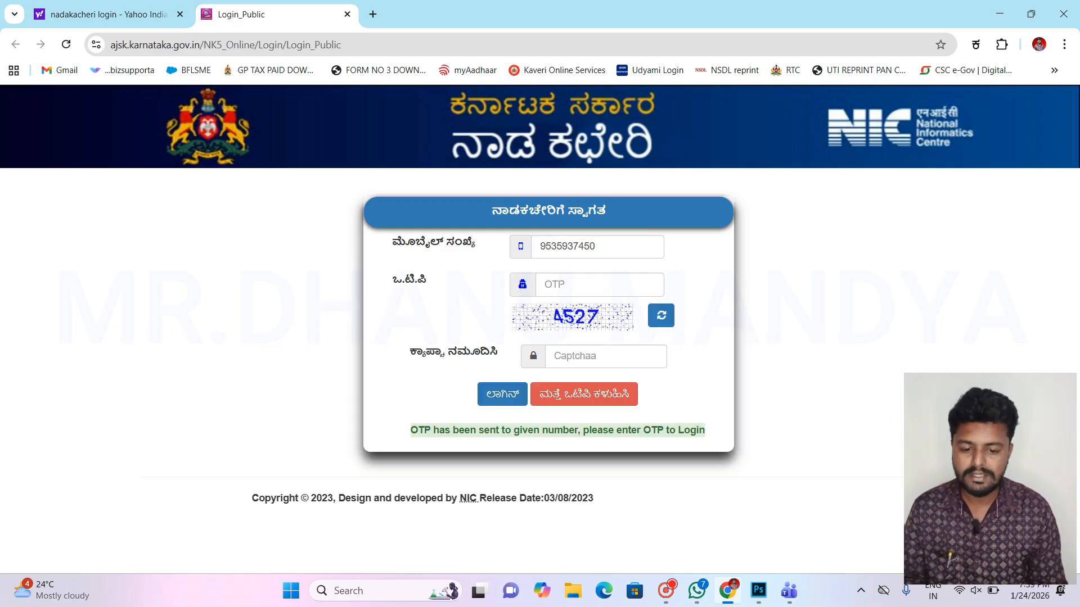
pyautogui.click(568, 285)
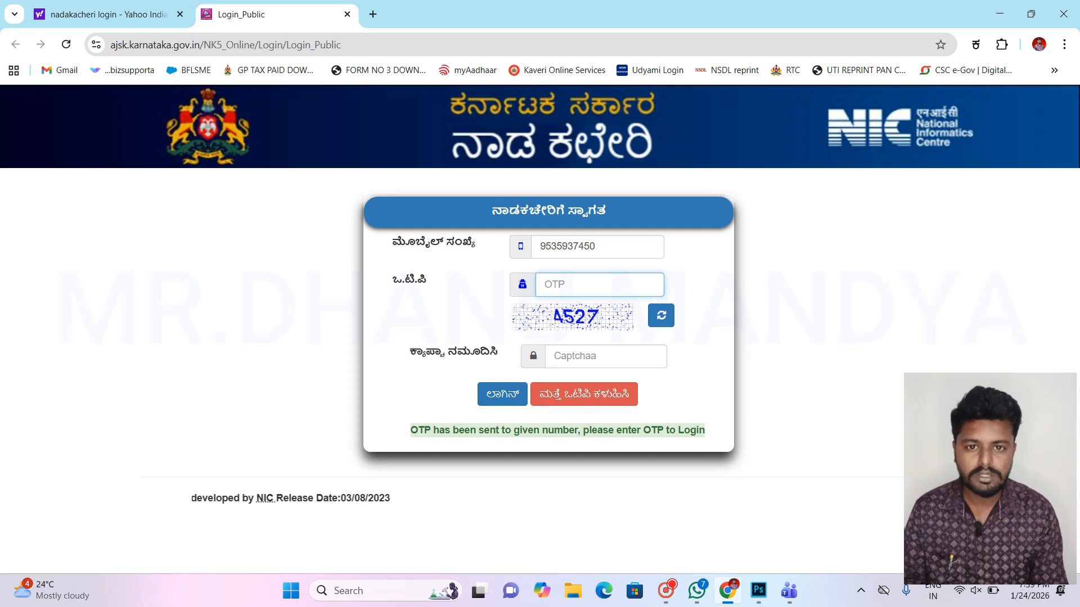
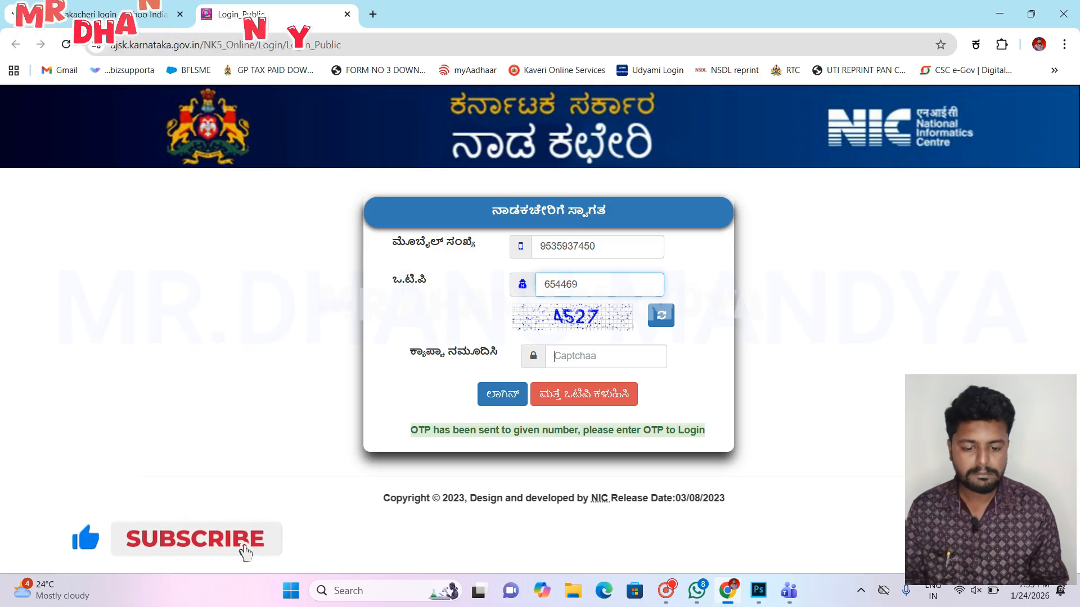
pyautogui.press('Tab')
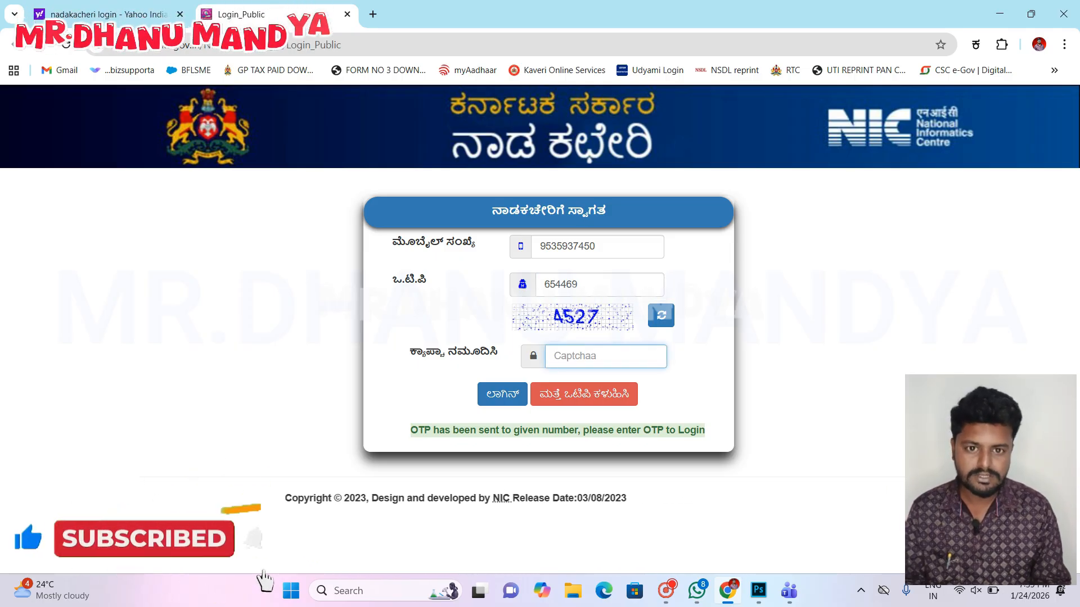
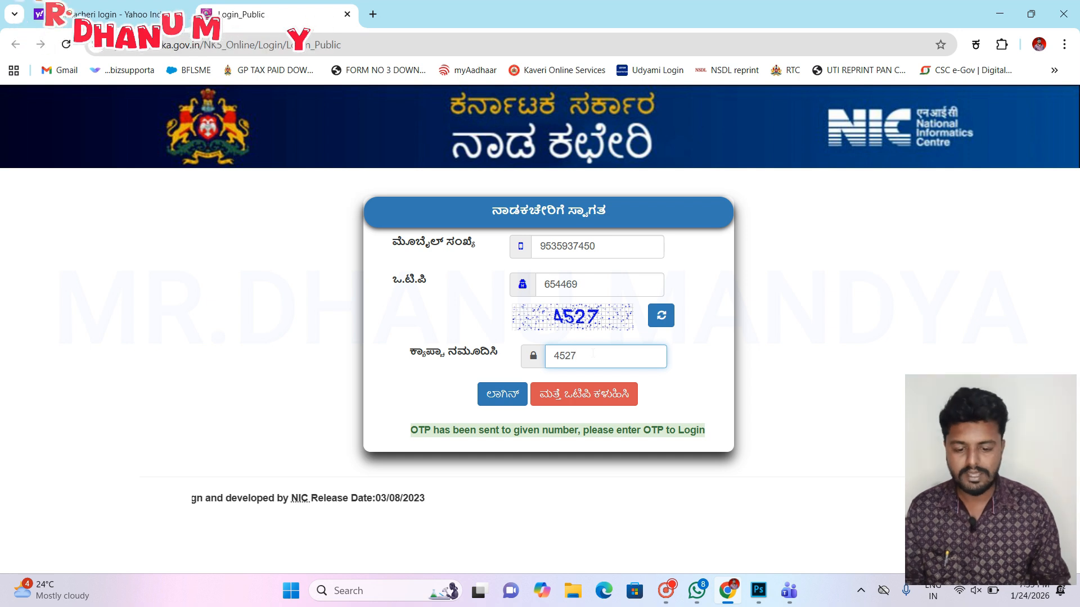
pyautogui.click(502, 395)
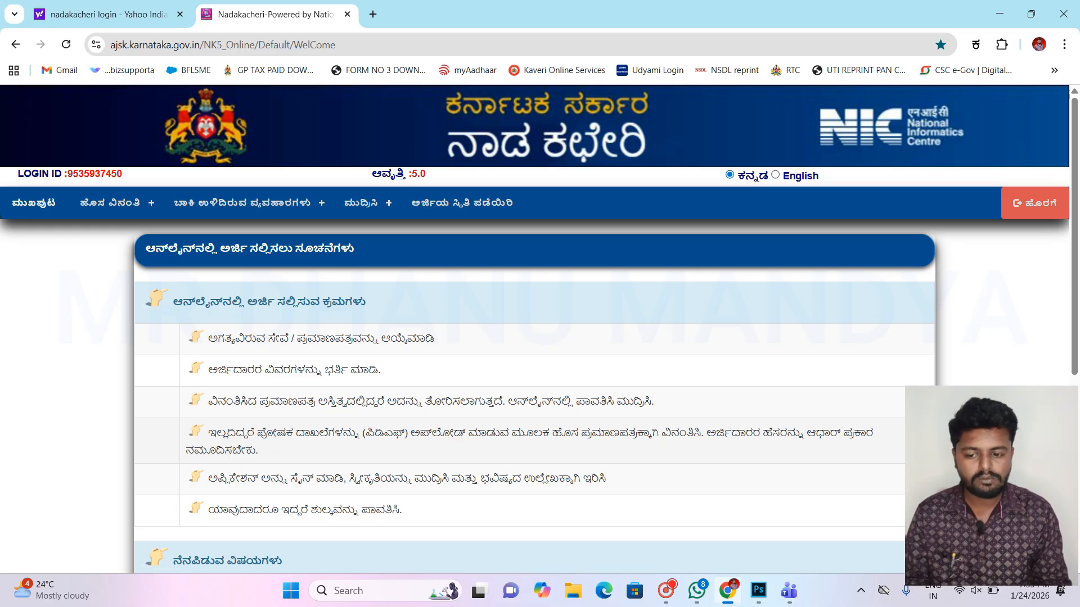
# Choose ಹೊಸ ವಿನಂತಿ > ಆದಾಯ ಪ್ರಮಾಣಪತ್ರಗಳು > ಆದಾಯ ಪ್ರಮಾಣಪತ್ರ to open the income certificate page.
pyautogui.scroll(-2, 428, 358)
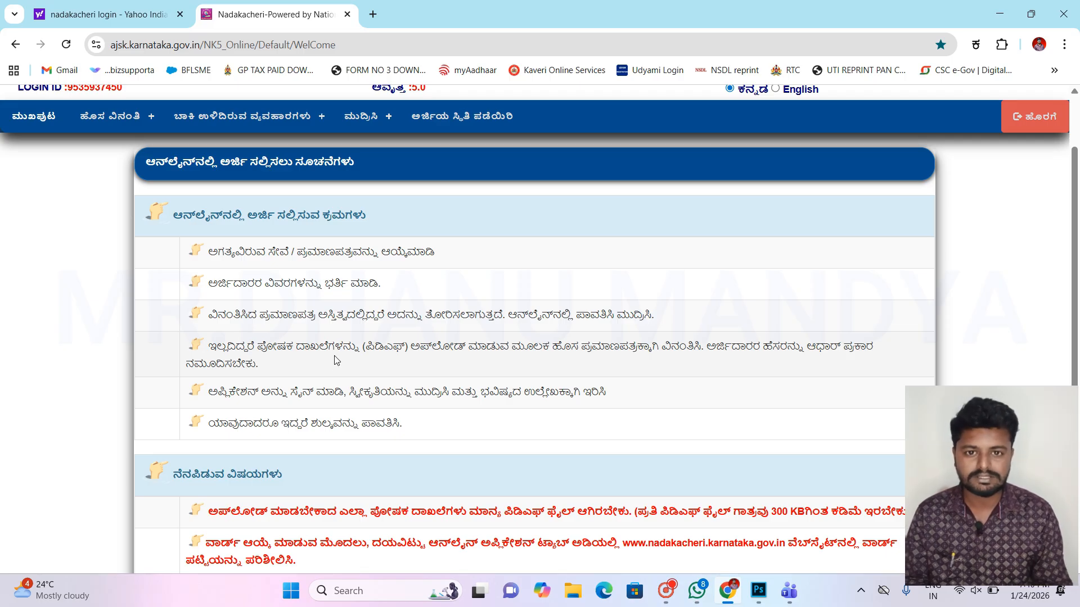
pyautogui.scroll(-1, 366, 310)
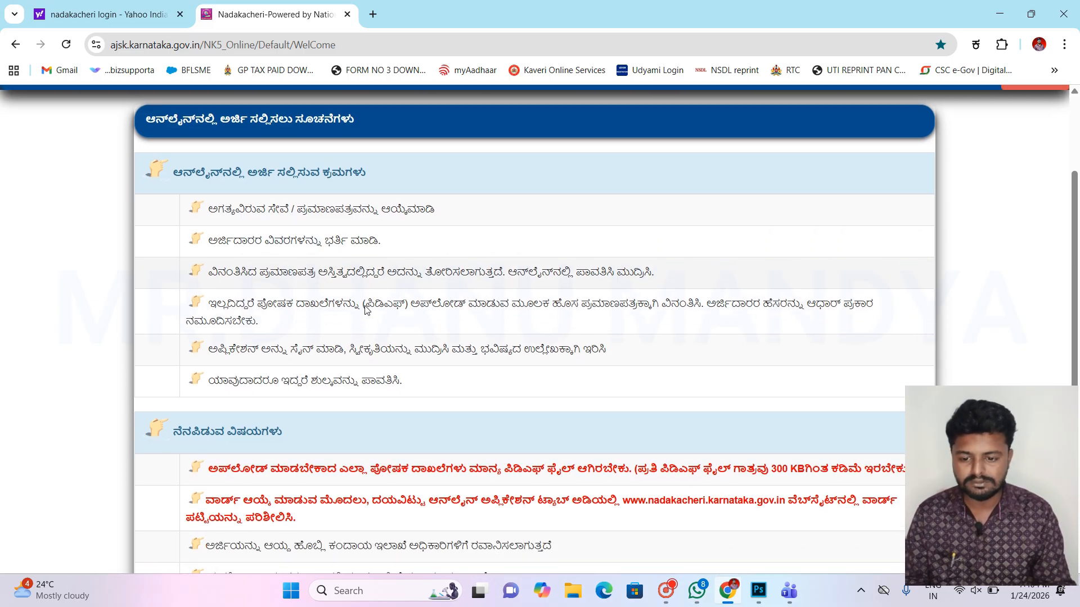
pyautogui.scroll(2, 367, 311)
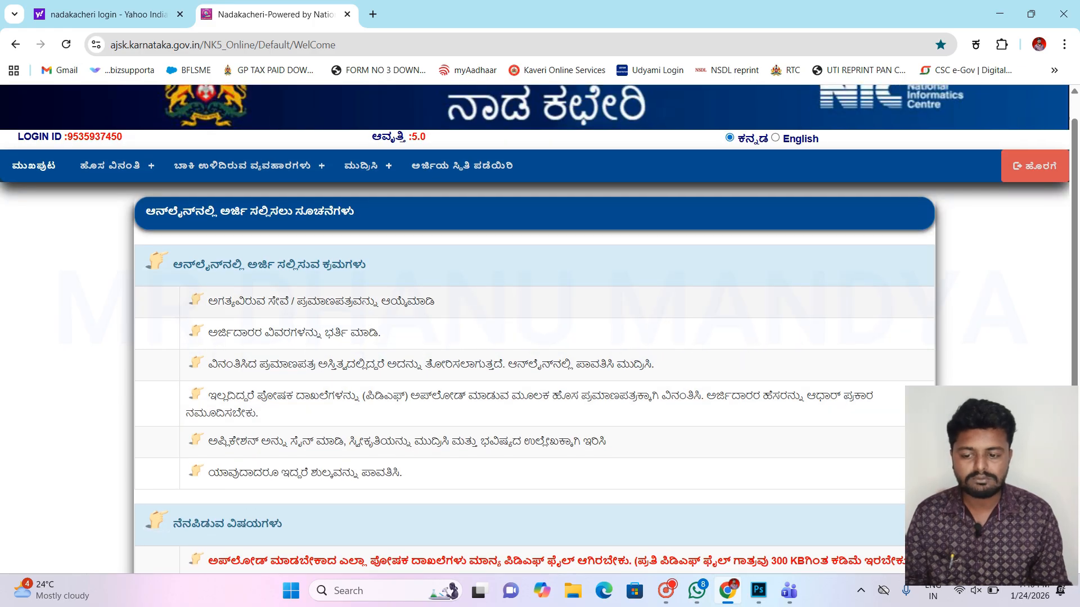
pyautogui.click(139, 174)
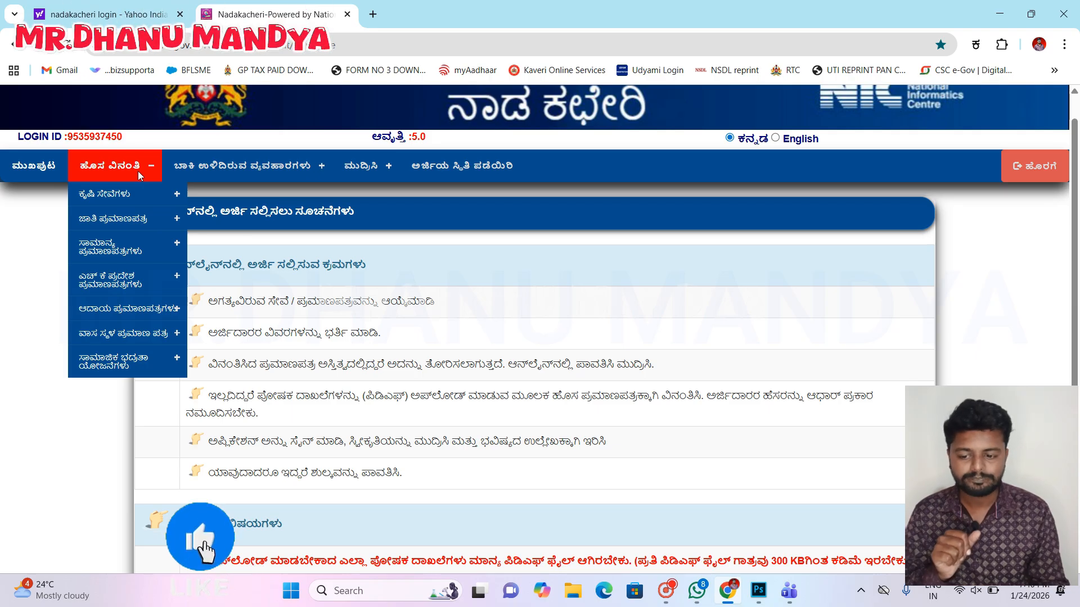
pyautogui.moveTo(136, 217)
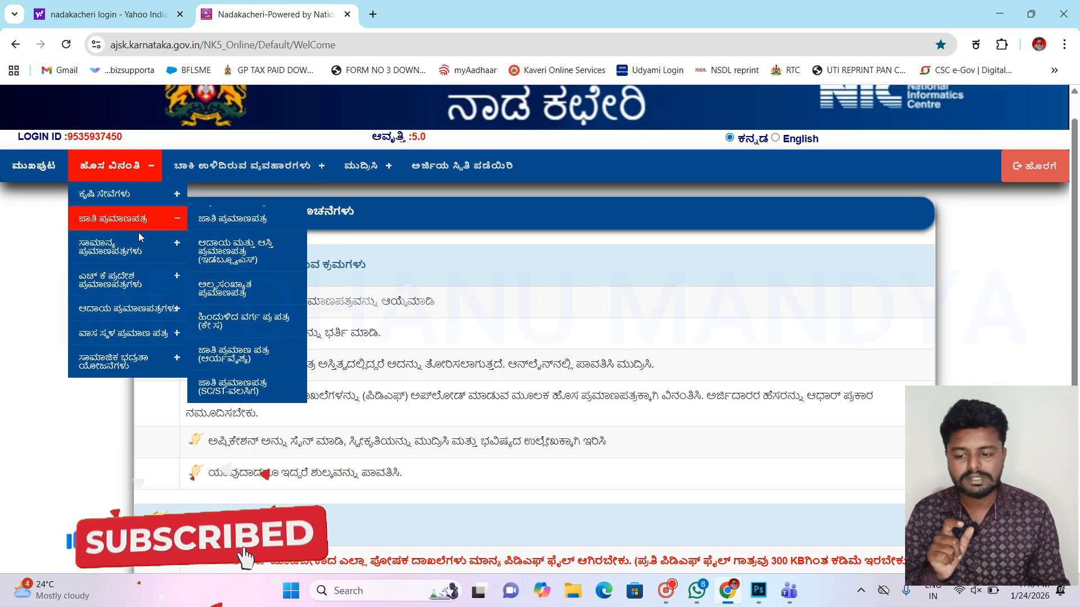
pyautogui.moveTo(138, 308)
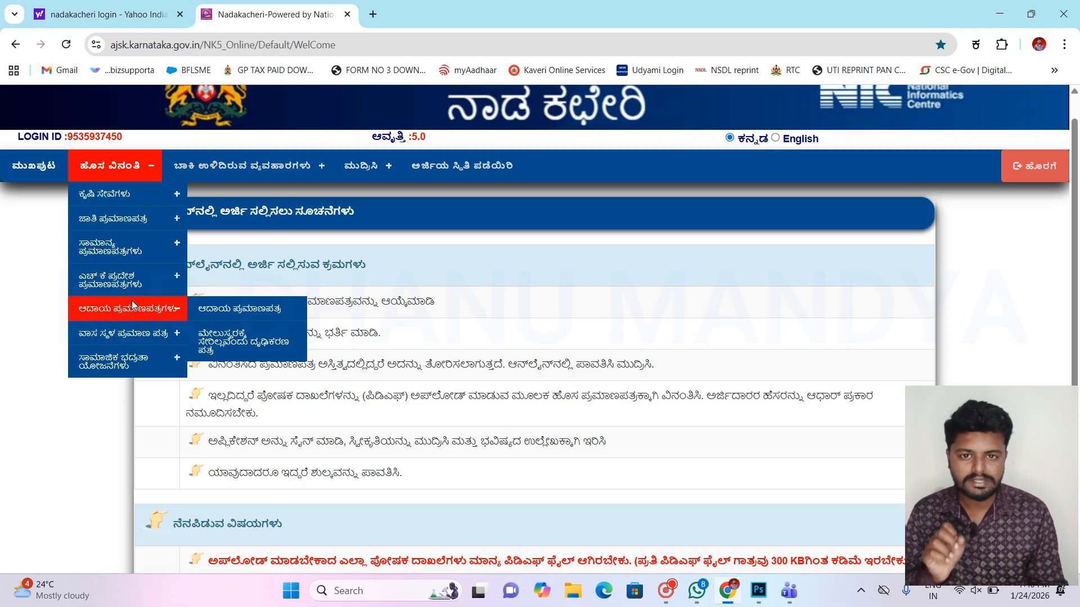
pyautogui.click(234, 314)
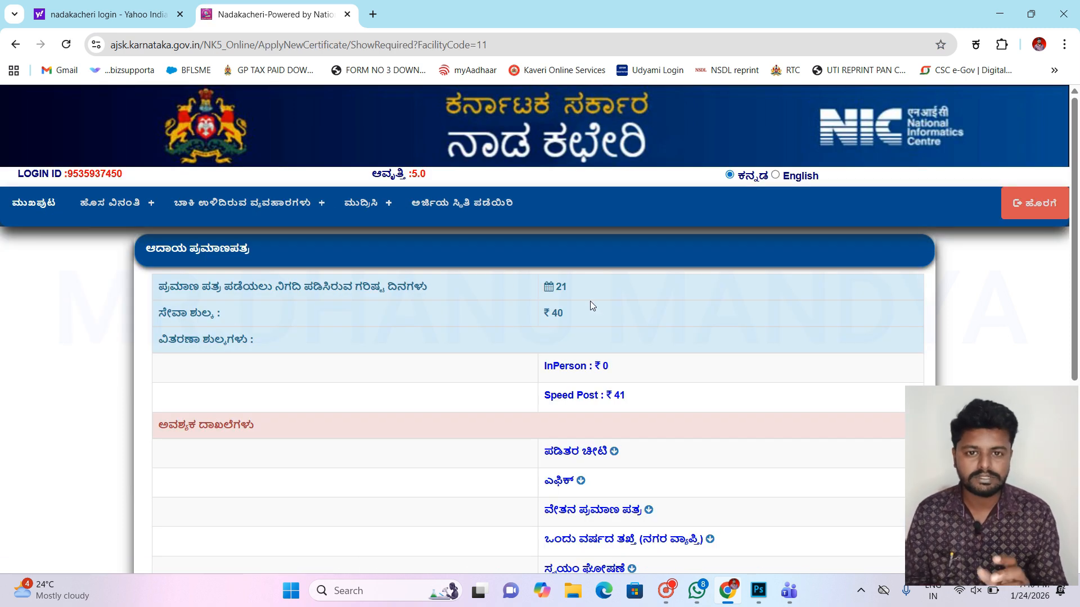
pyautogui.scroll(-2, 590, 301)
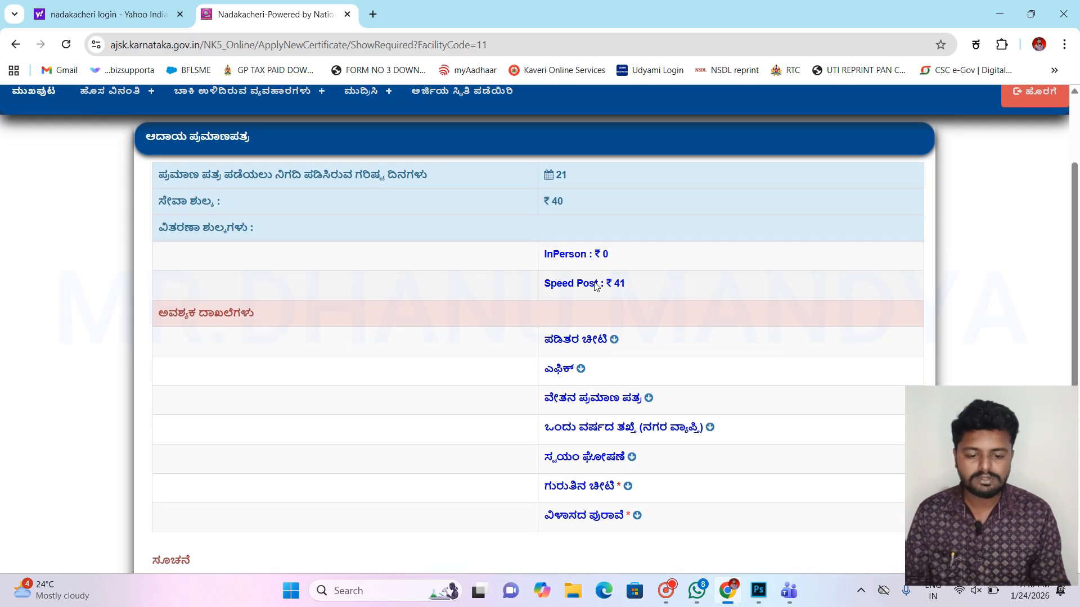
pyautogui.scroll(-1, 594, 286)
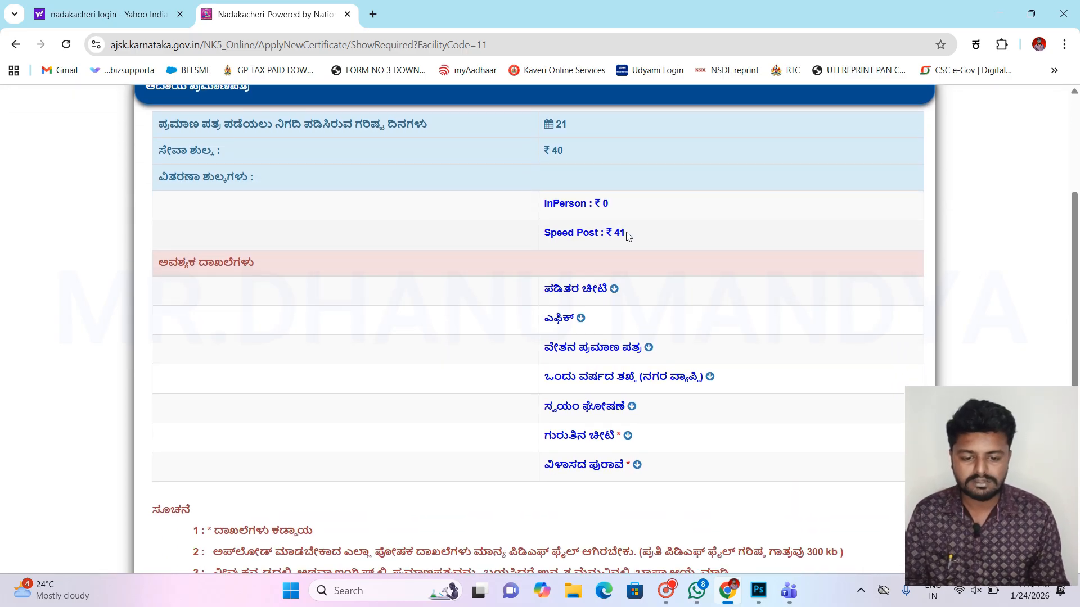
pyautogui.scroll(-1, 626, 232)
pyautogui.scroll(-1, 626, 231)
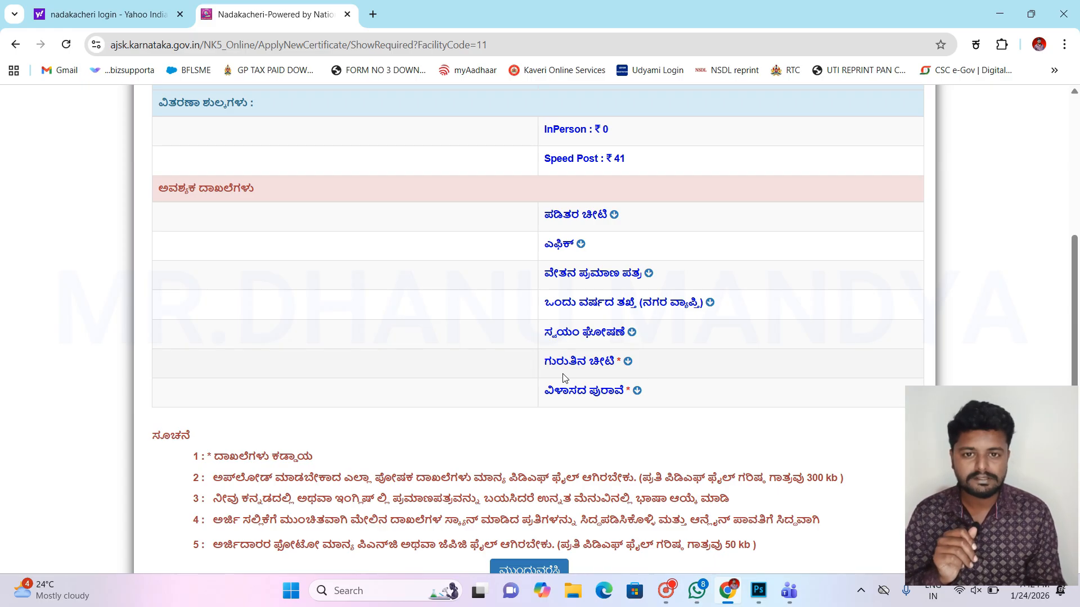
pyautogui.scroll(-1, 564, 378)
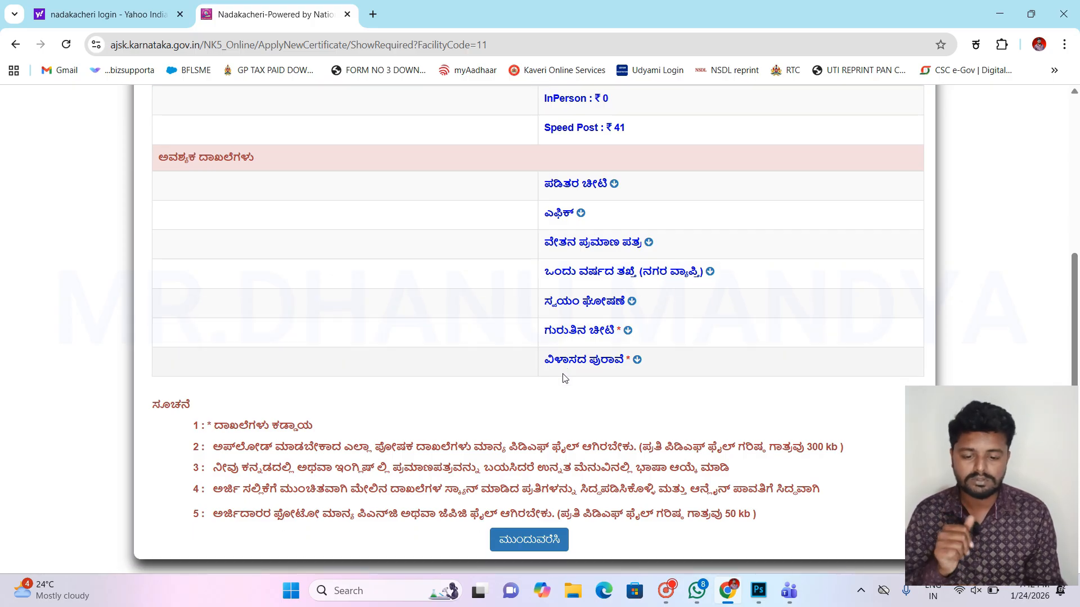
pyautogui.scroll(-1, 545, 382)
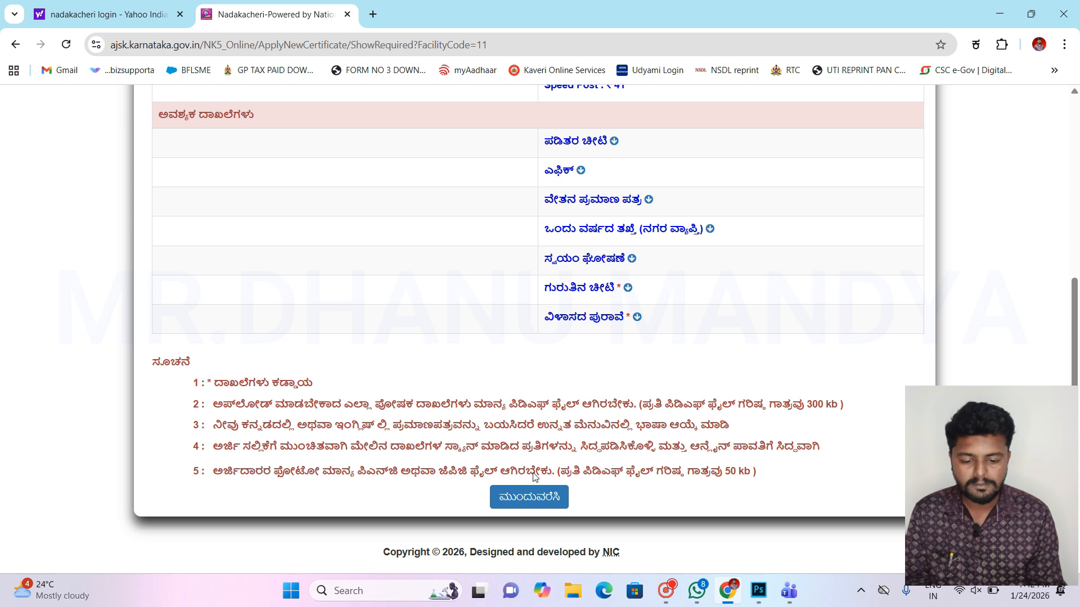
# Continue to the application, answer ಇಲ್ಲ to the ration card question, and proceed to Aadhaar validation.
pyautogui.click(529, 496)
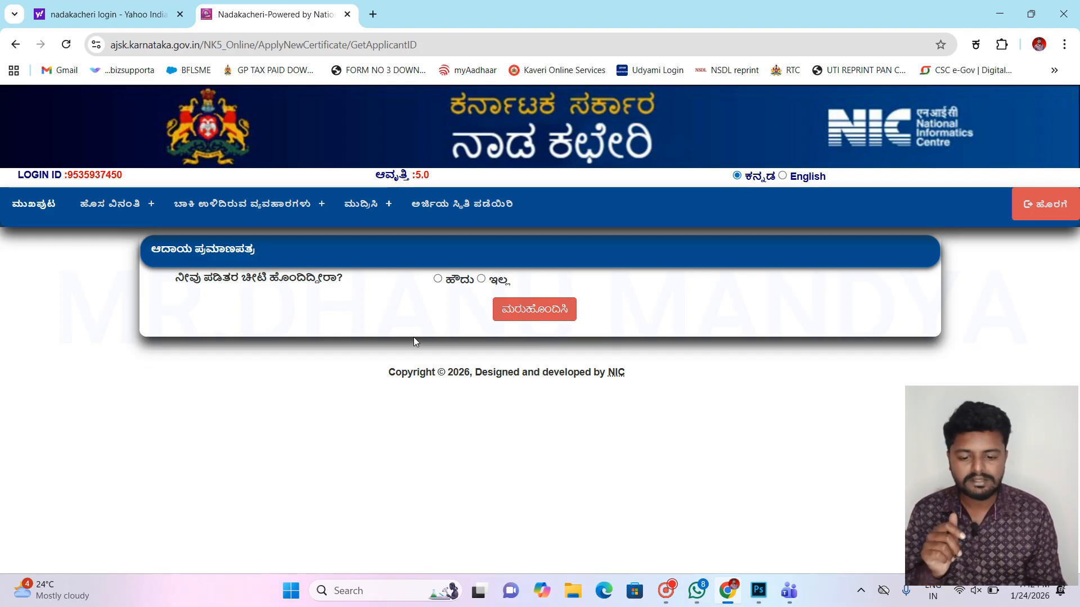
pyautogui.click(482, 279)
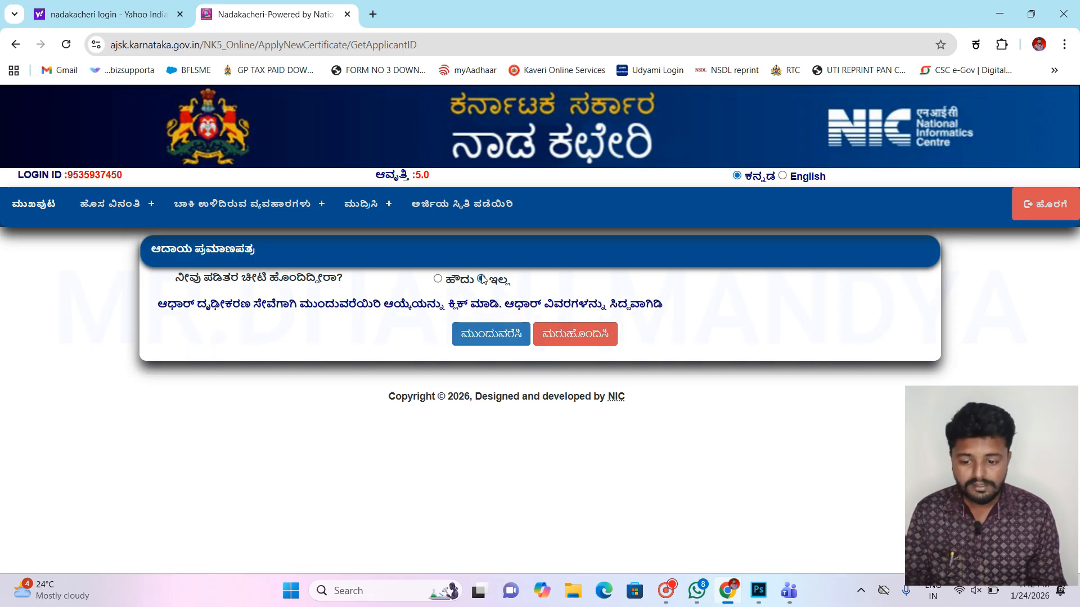
pyautogui.click(487, 336)
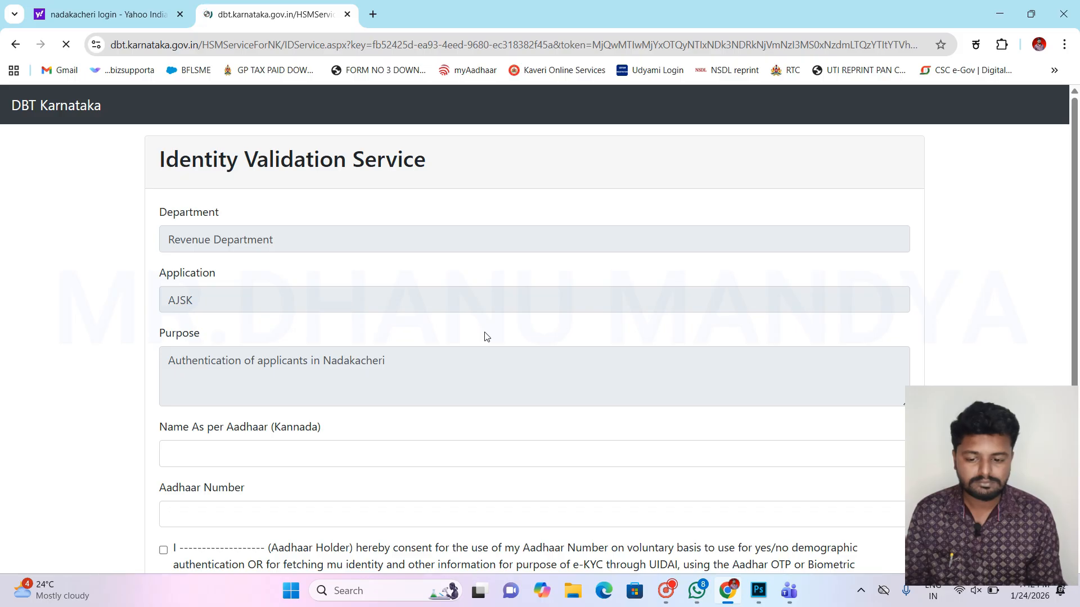
pyautogui.click(281, 378)
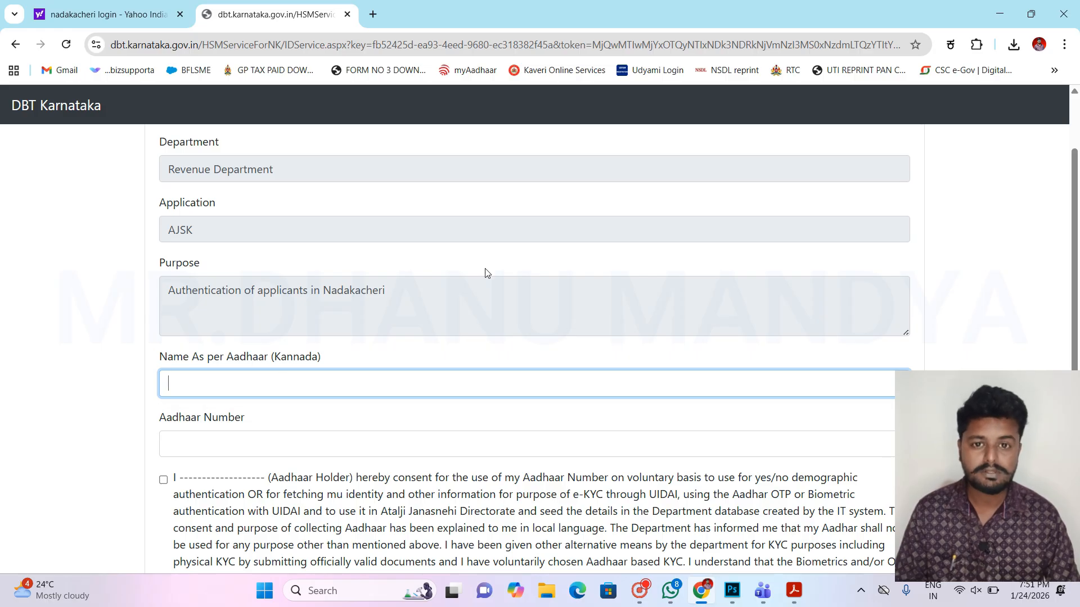
# In a new tab, search 'kannada typing' and open kannada.indiatyping.com.
pyautogui.click(371, 22)
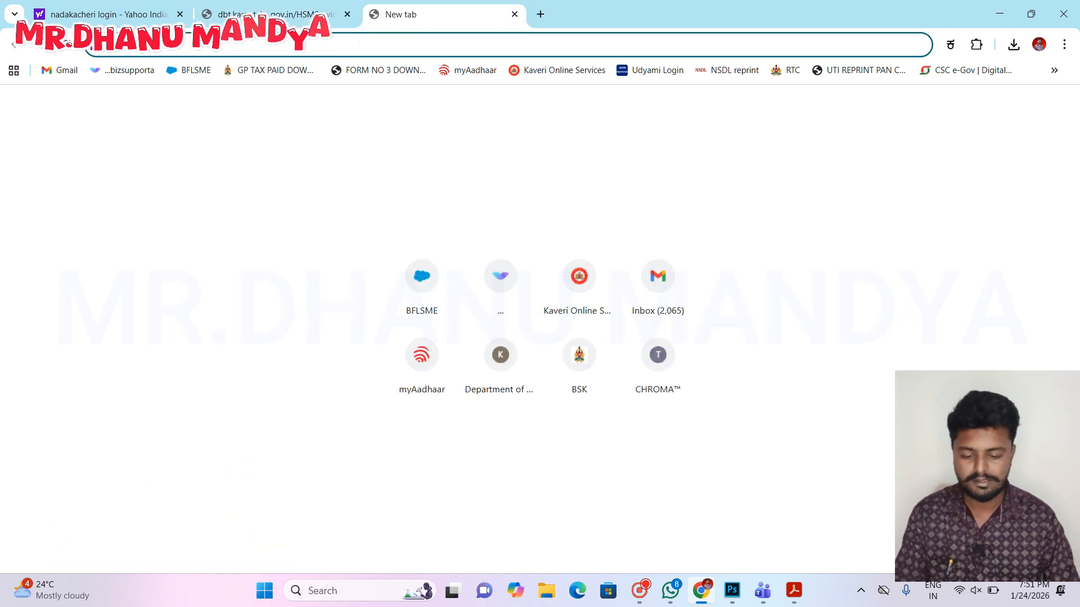
pyautogui.write('KANNA')
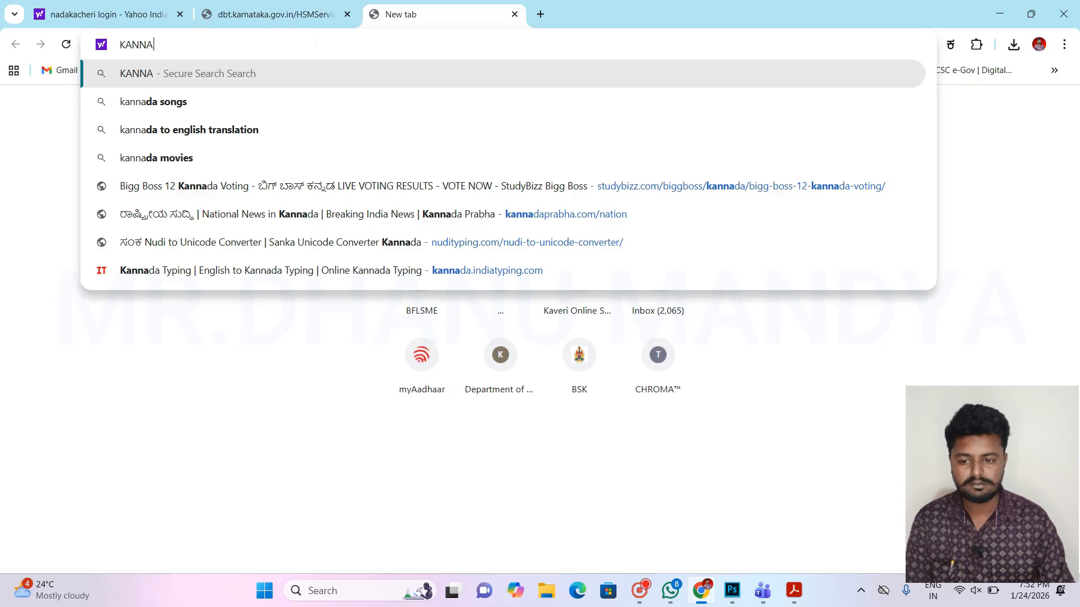
pyautogui.write('DA TY')
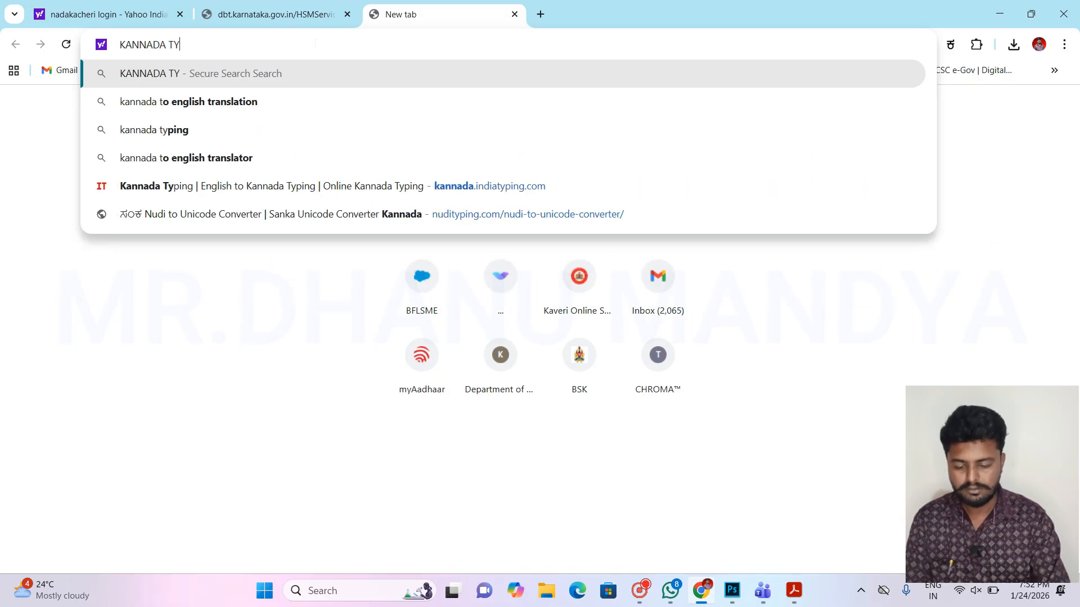
pyautogui.click(275, 108)
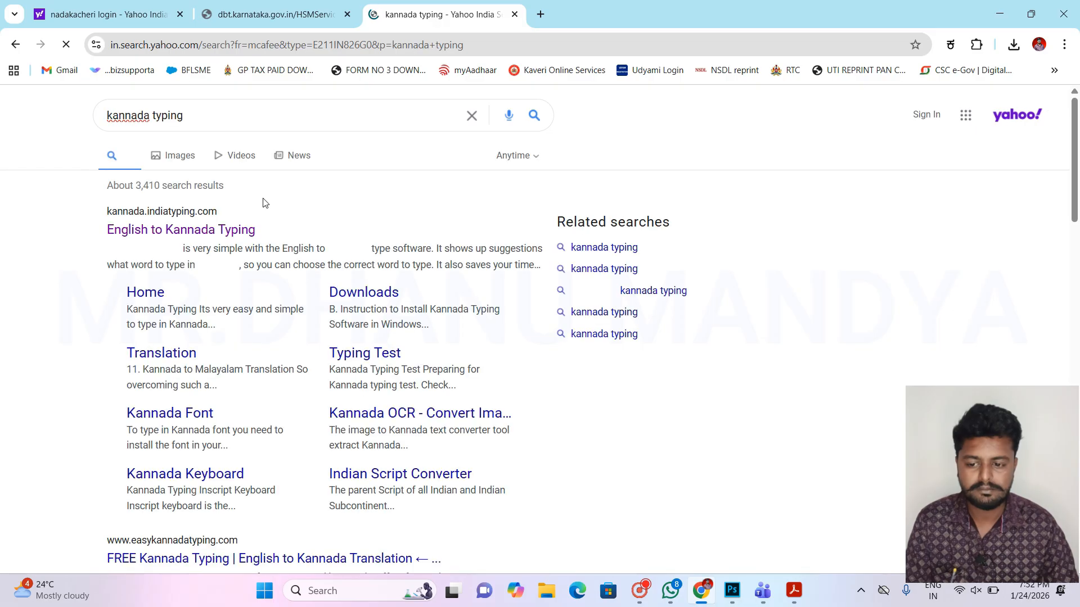
pyautogui.click(217, 229)
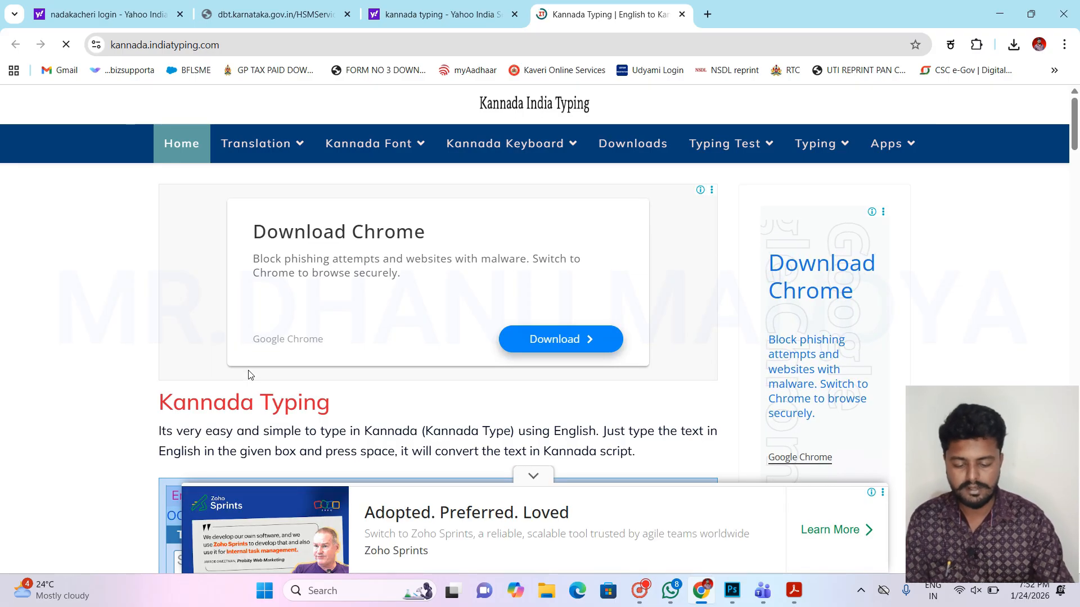
# Convert the applicant's name to Kannada using the second suggestion and copy the result.
pyautogui.scroll(-4, 354, 388)
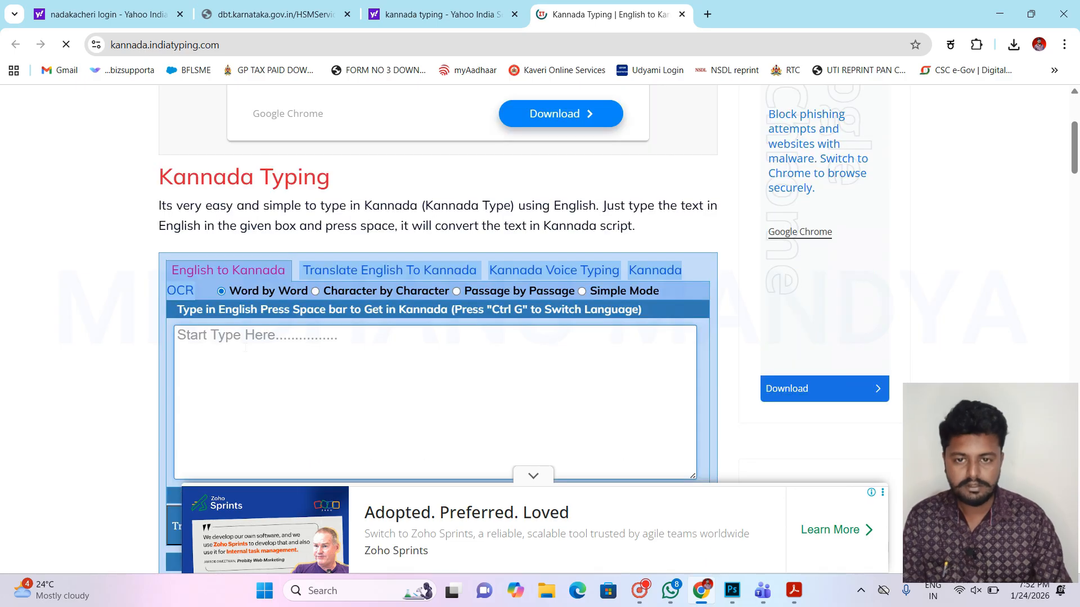
pyautogui.click(246, 347)
pyautogui.write('DUDDA HOBALI')
pyautogui.press('Return')
pyautogui.press('Return')
pyautogui.write('P')
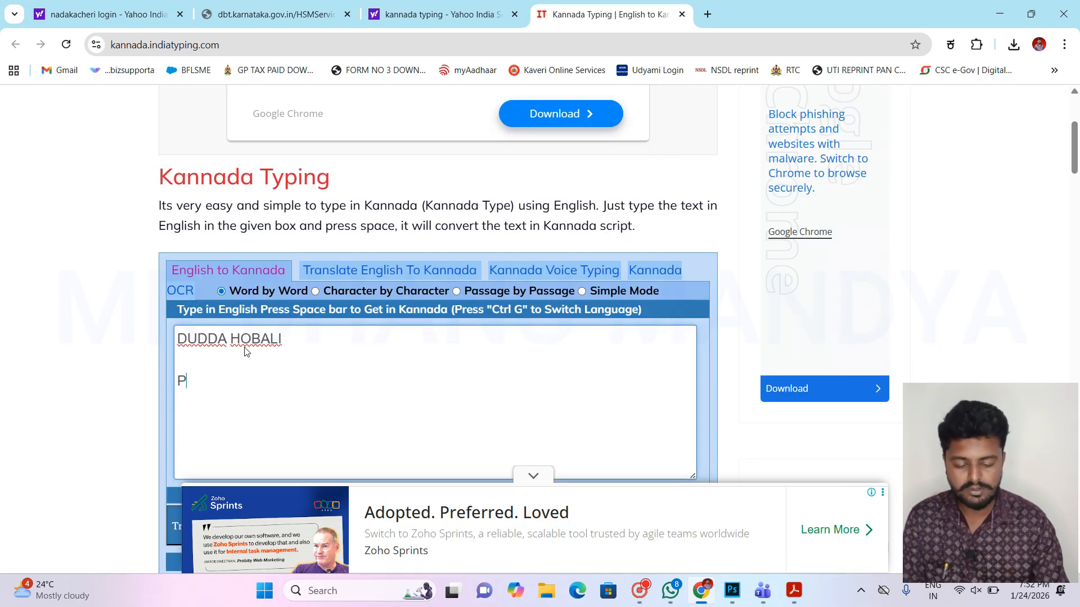
pyautogui.write('OORNIMA')
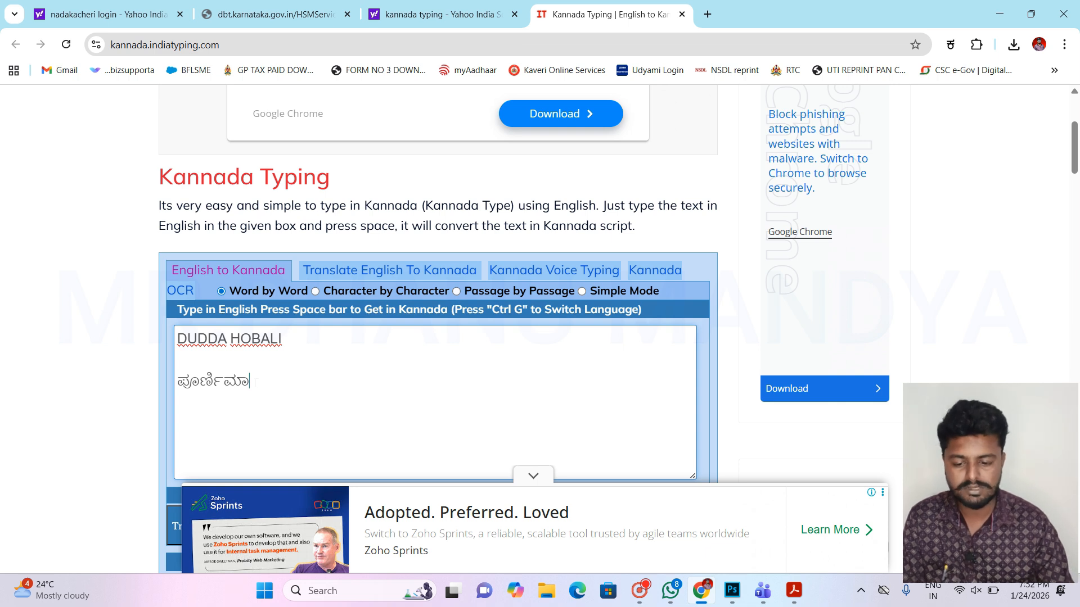
pyautogui.press('BackSpace')
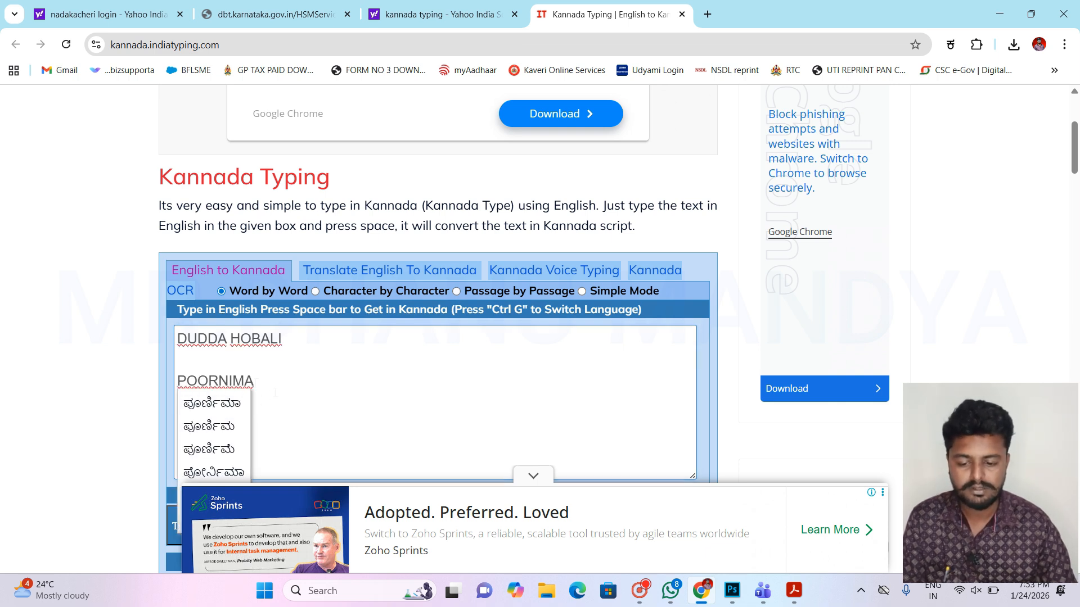
pyautogui.click(235, 429)
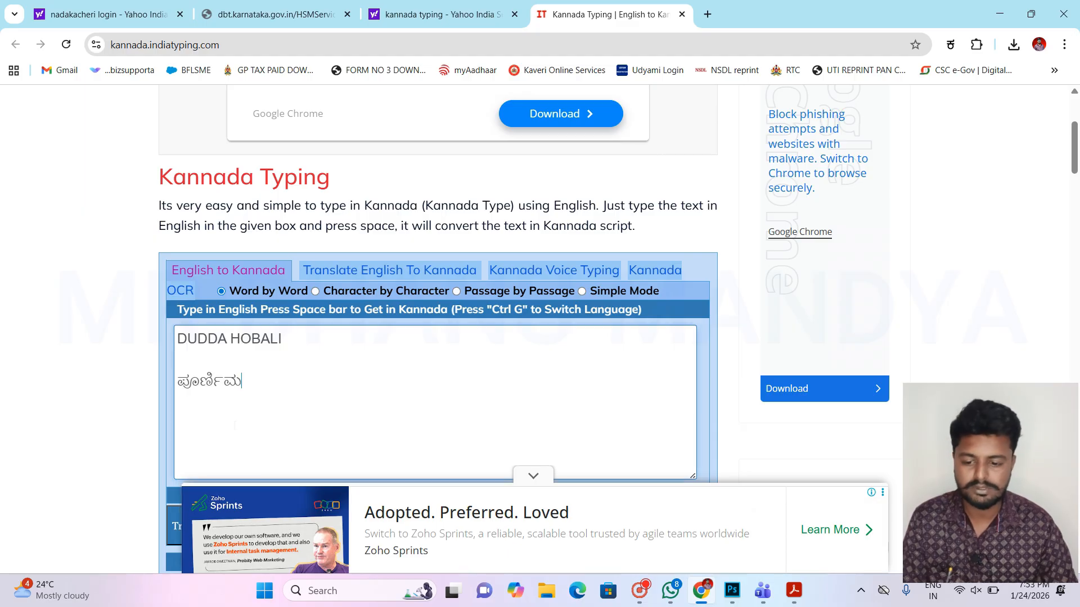
pyautogui.doubleClick(231, 388)
pyautogui.hotkey('ctrl', 'c')
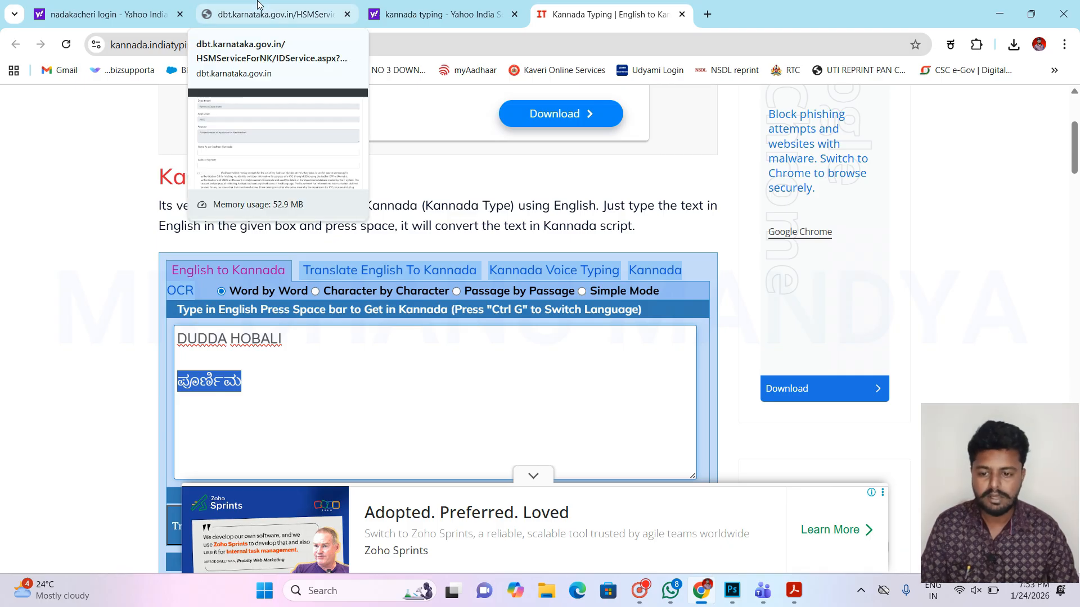
pyautogui.click(236, 6)
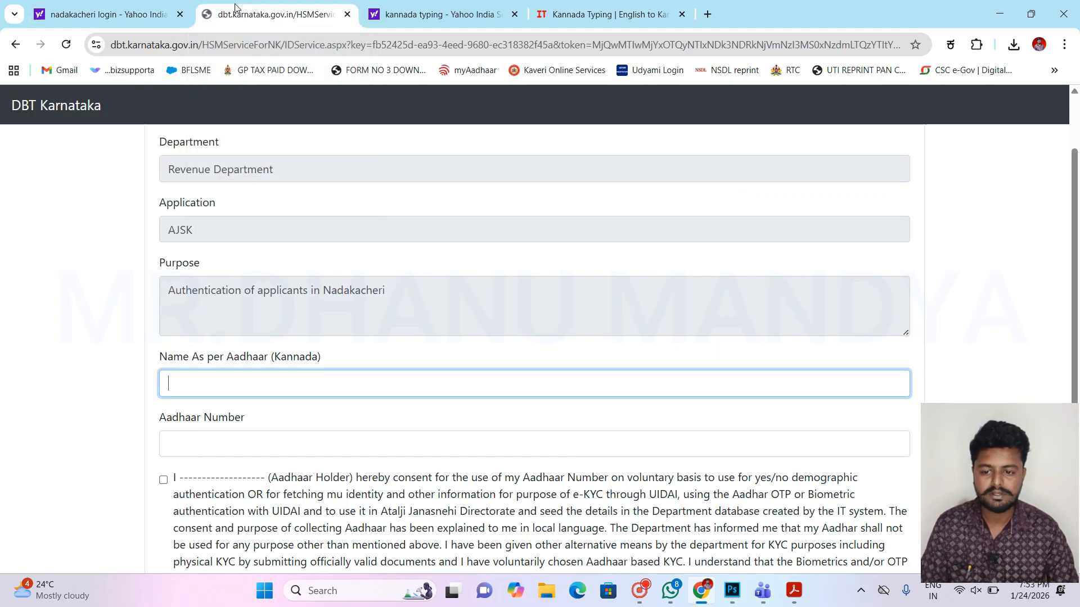
# Paste the Kannada name into Name As per Aadhaar and enter the applicant's Aadhaar number.
pyautogui.hotkey('ctrl', 'v')
pyautogui.press('Tab')
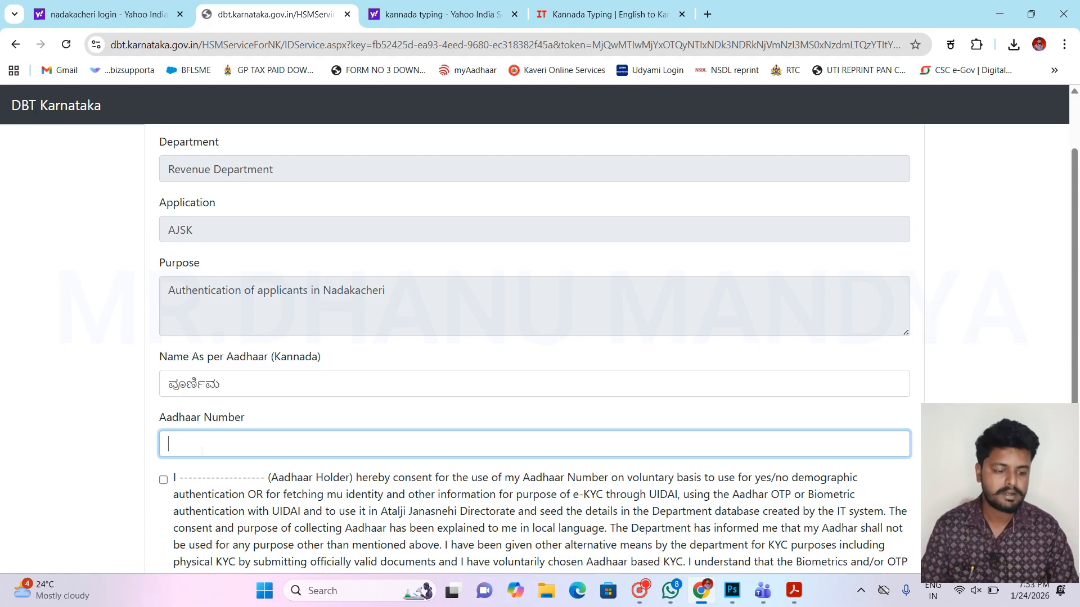
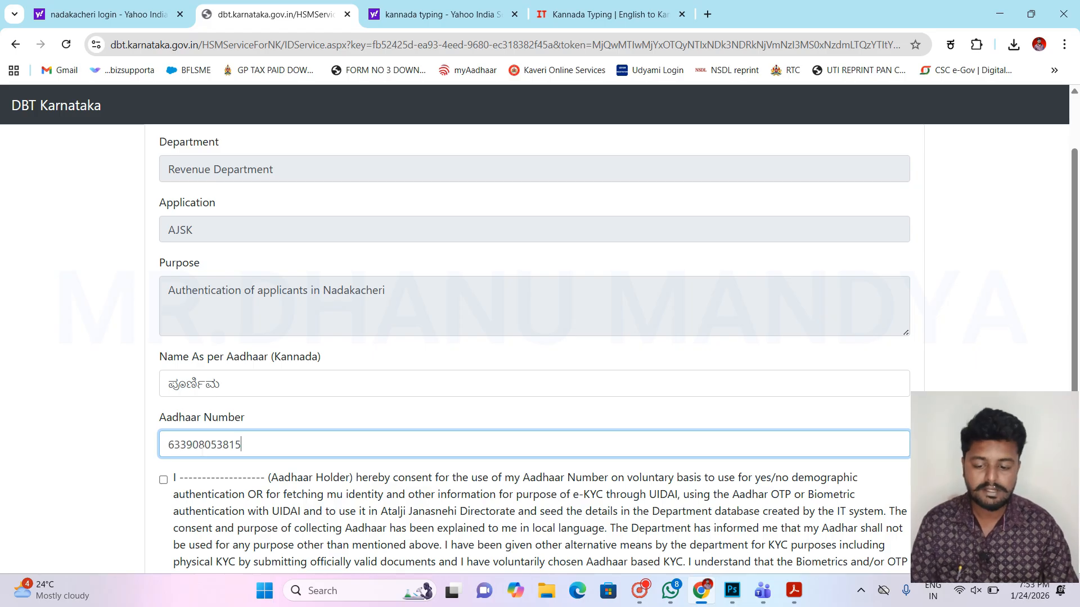
pyautogui.scroll(-2, 202, 452)
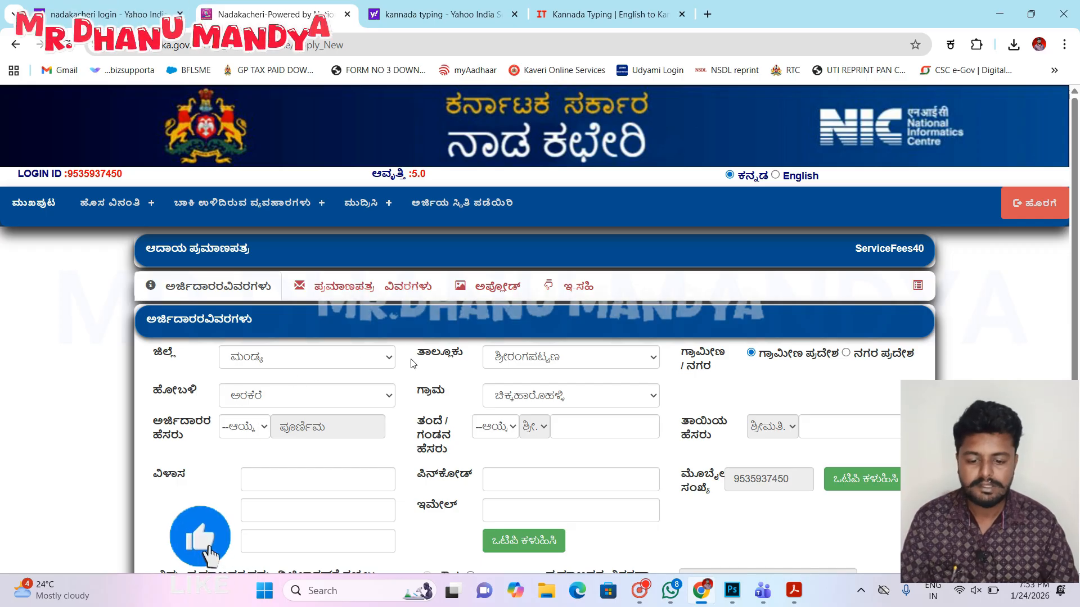
# Select ಬಿನ್ as the father/husband name prefix on the applicant details form.
pyautogui.scroll(-1, 532, 330)
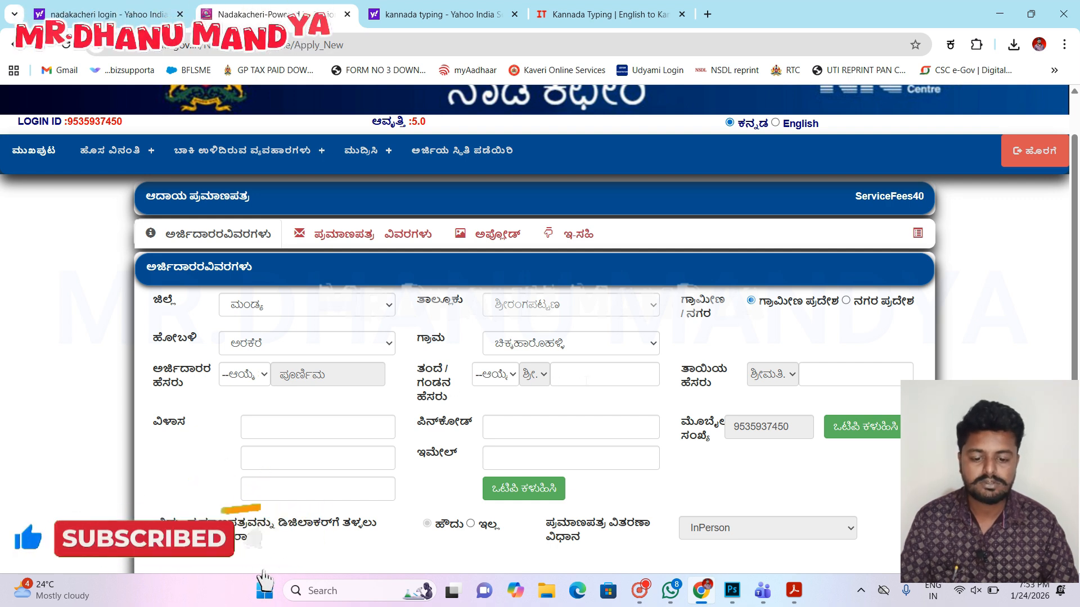
pyautogui.click(504, 376)
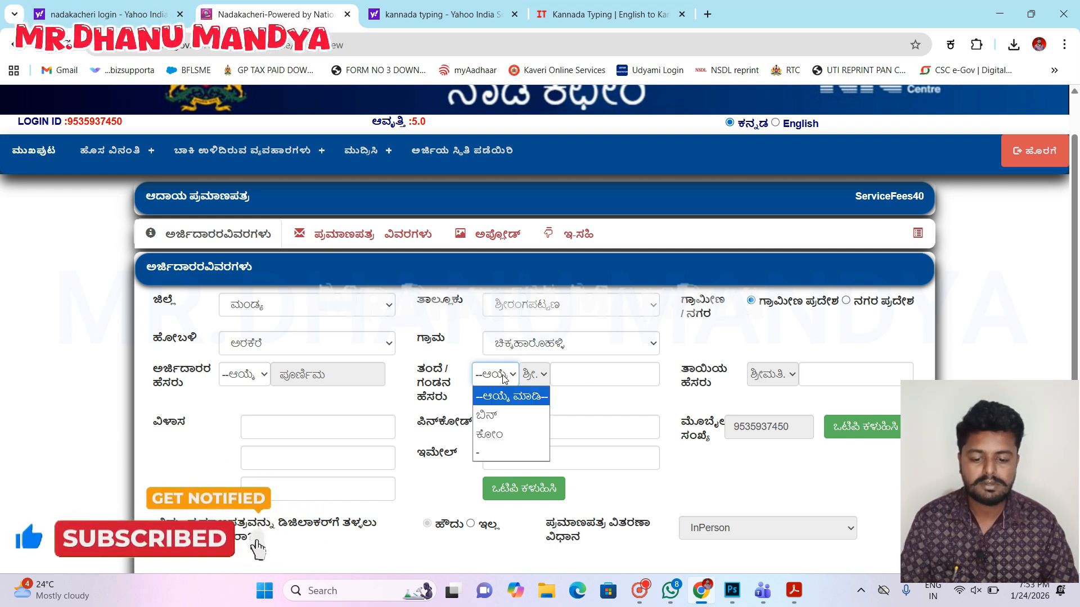
pyautogui.click(513, 417)
pyautogui.click(611, 377)
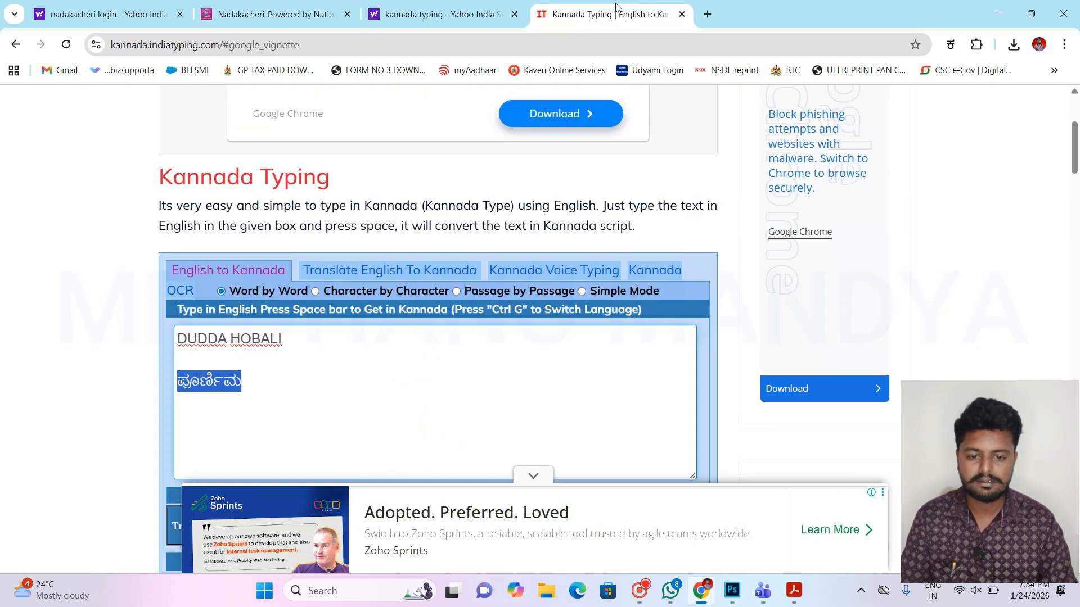
# Convert the father's name to Kannada on the typing site and paste it into the father's name field.
pyautogui.click(615, 10)
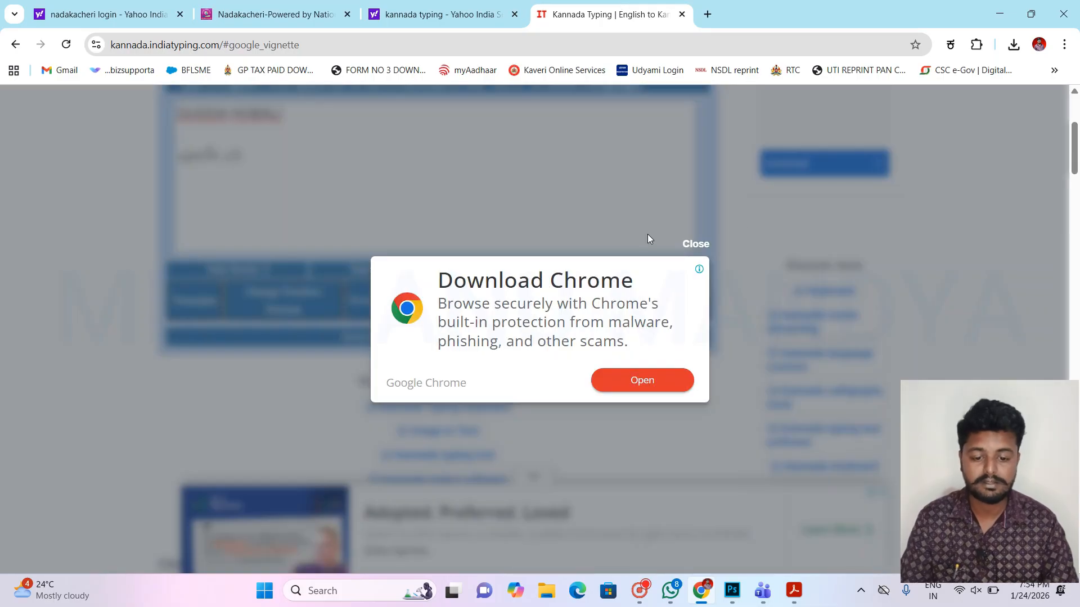
pyautogui.click(748, 224)
pyautogui.click(316, 344)
pyautogui.write('KAR')
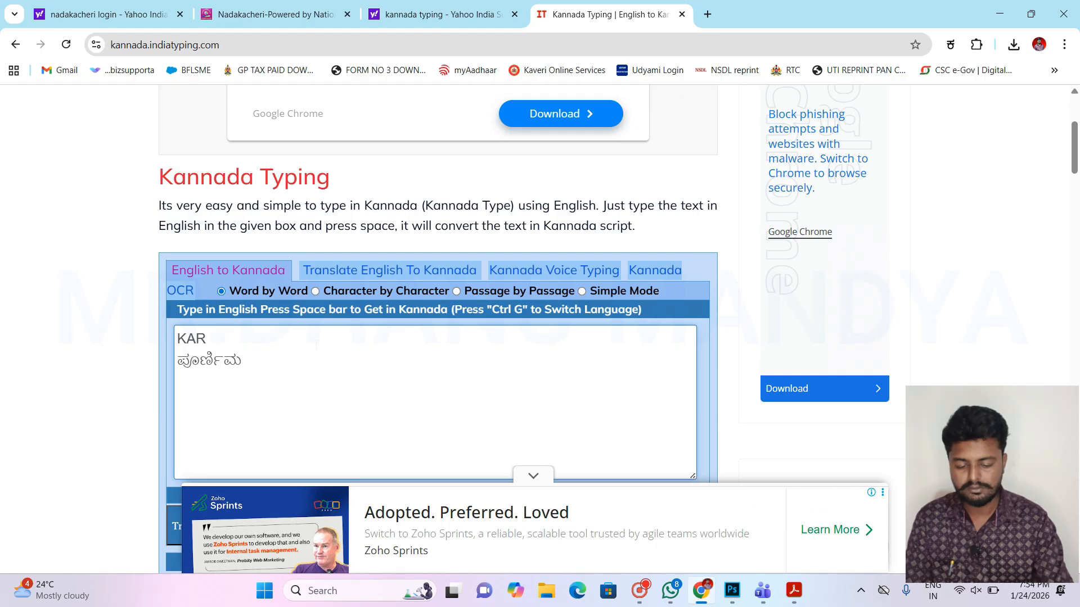
pyautogui.write('IGOWDA')
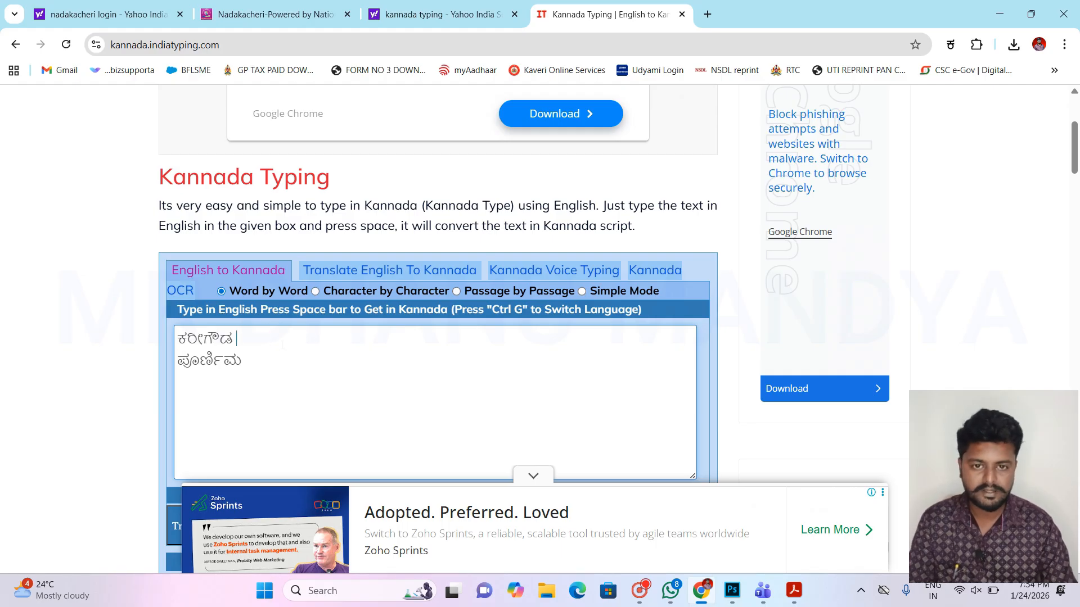
pyautogui.doubleClick(212, 344)
pyautogui.hotkey('ctrl', 'c')
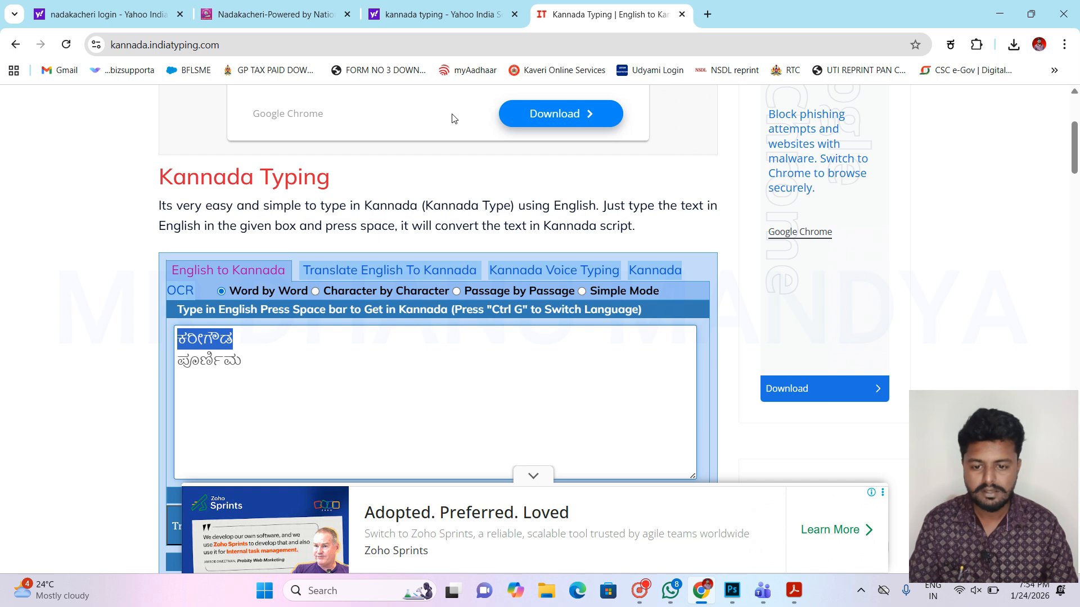
pyautogui.click(281, 14)
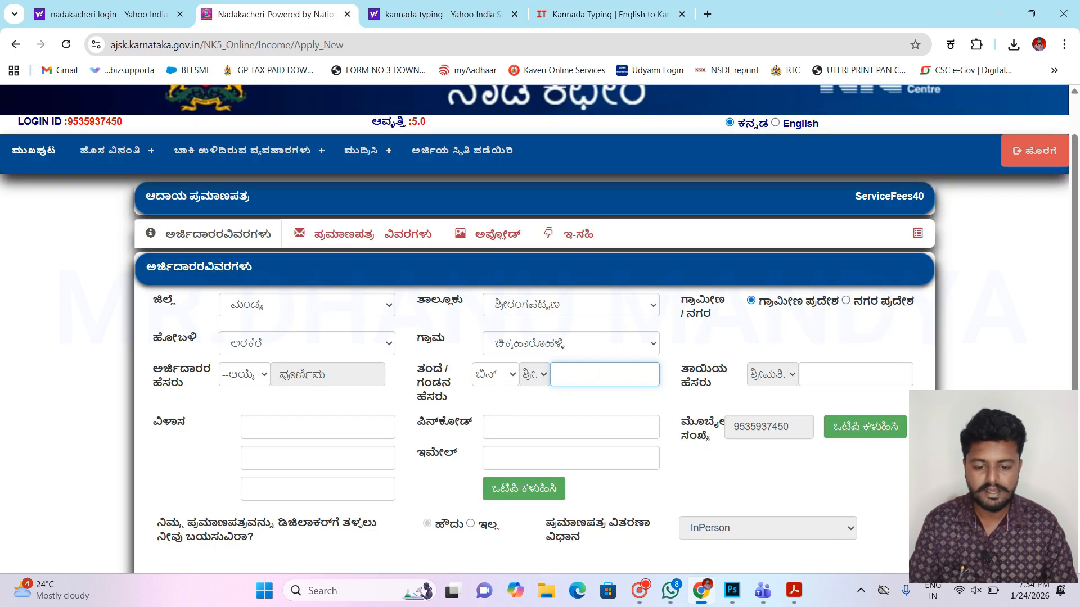
pyautogui.hotkey('ctrl', 'v')
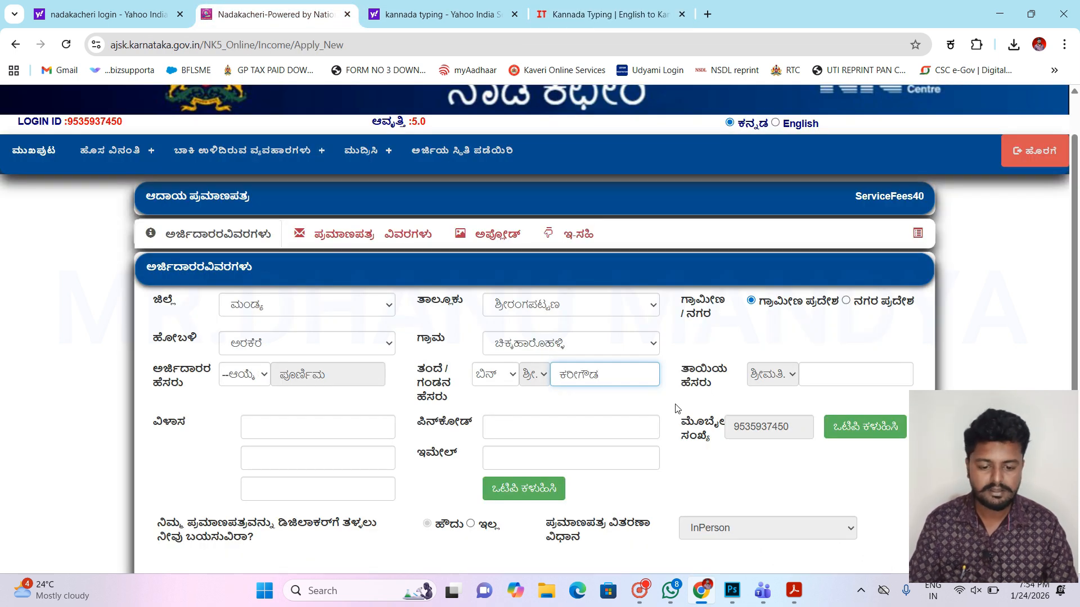
# Change the father/husband name prefix to ಕೋಂ.
pyautogui.click(491, 383)
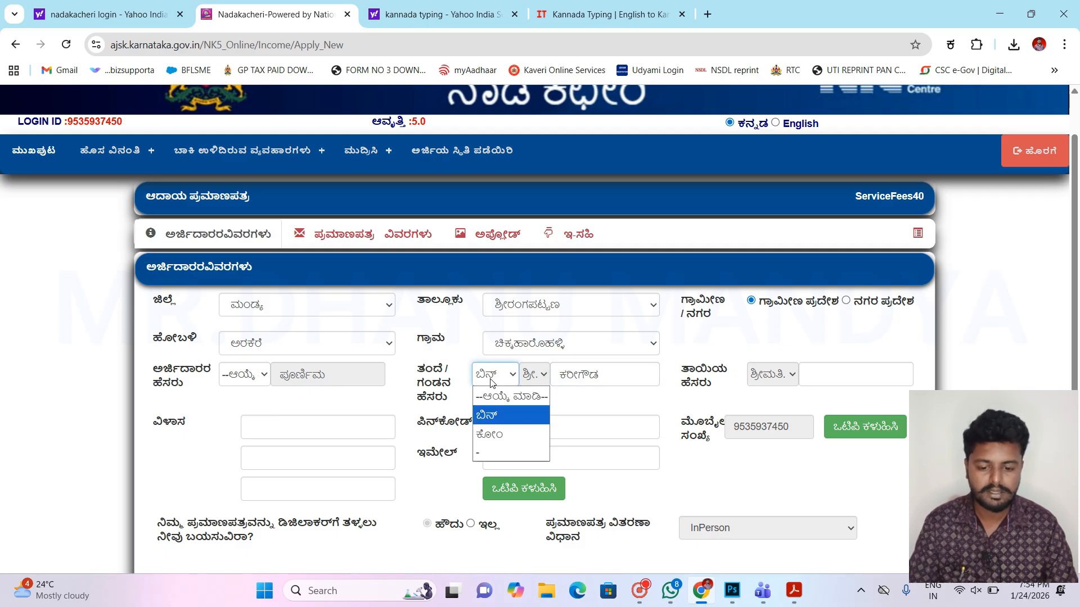
pyautogui.click(500, 433)
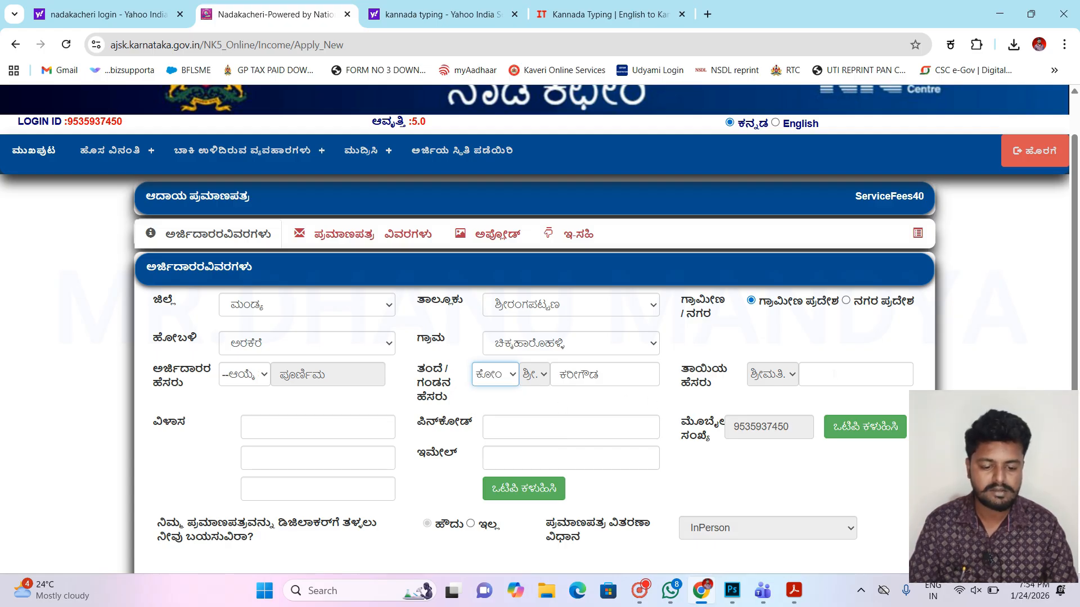
pyautogui.click(839, 375)
# Delete the English mother's name and paste its Kannada spelling from the typing site instead.
pyautogui.write('J')
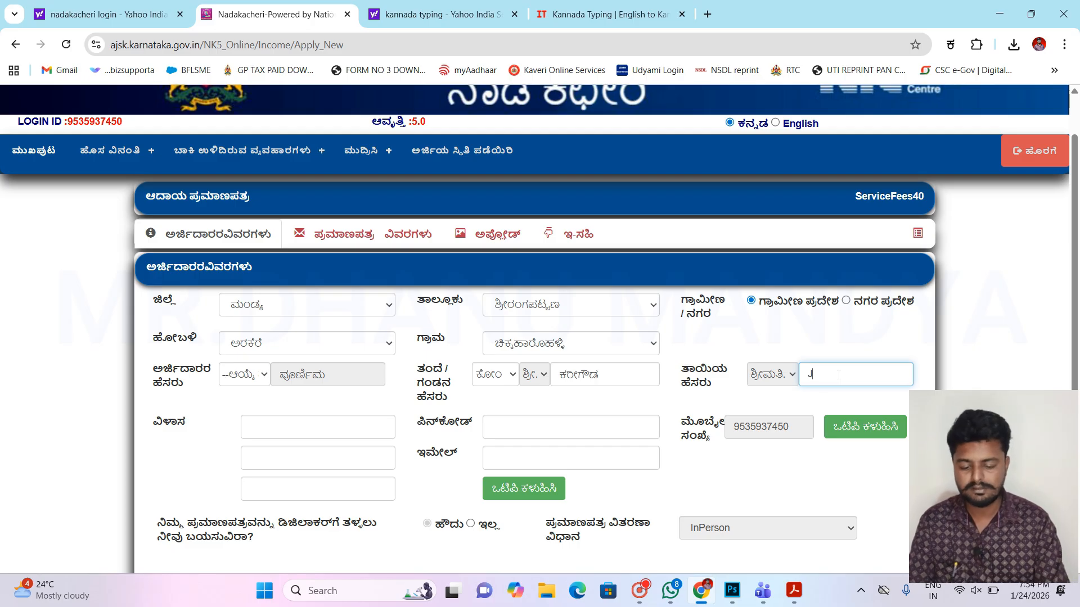
pyautogui.write('AYAMMA')
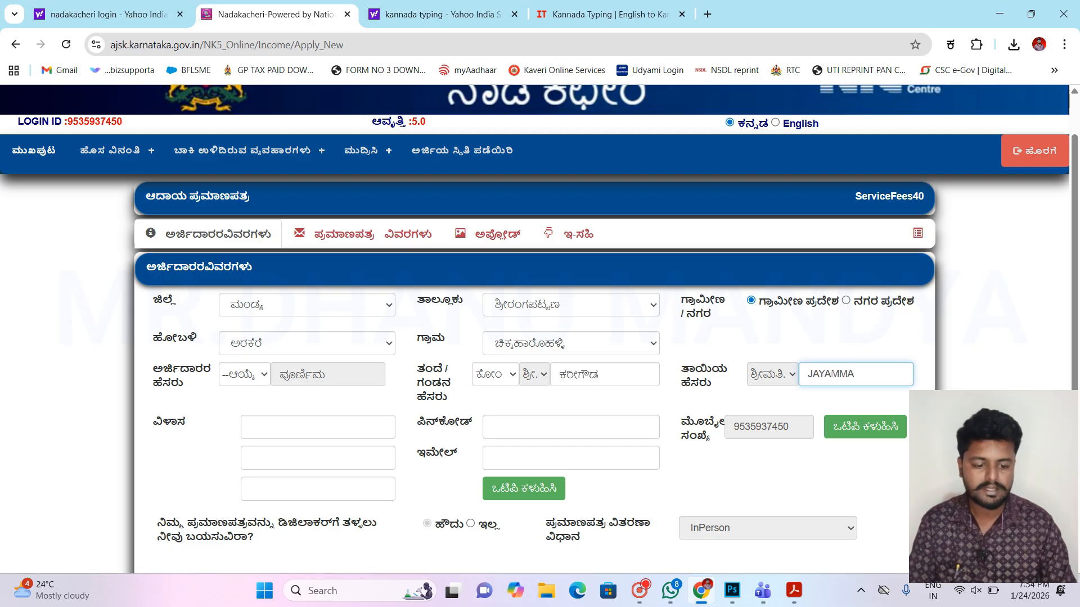
pyautogui.doubleClick(841, 378)
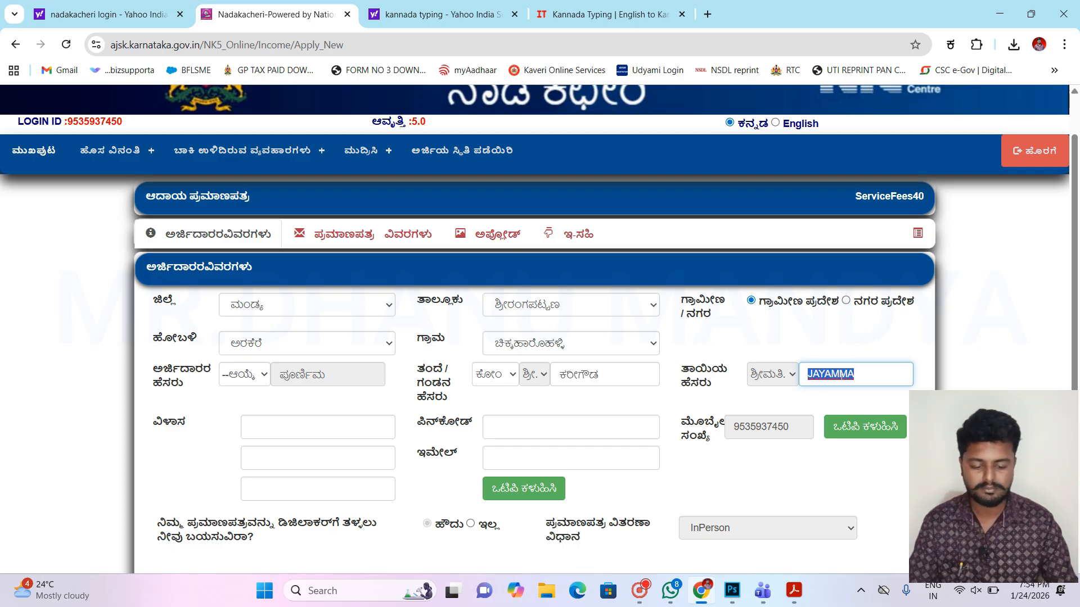
pyautogui.press('BackSpace')
pyautogui.click(668, 8)
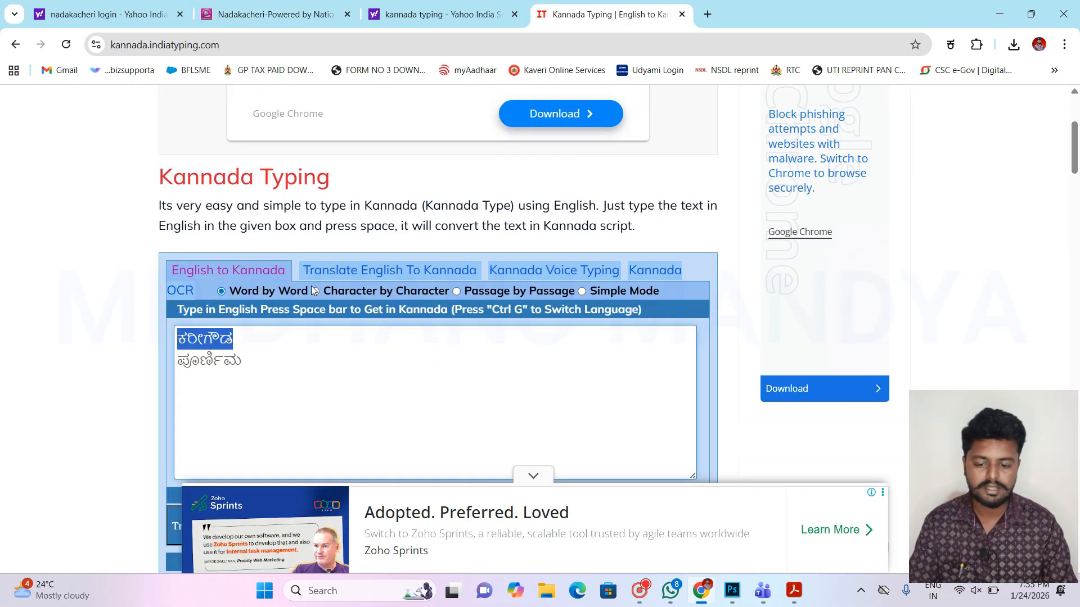
pyautogui.click(282, 361)
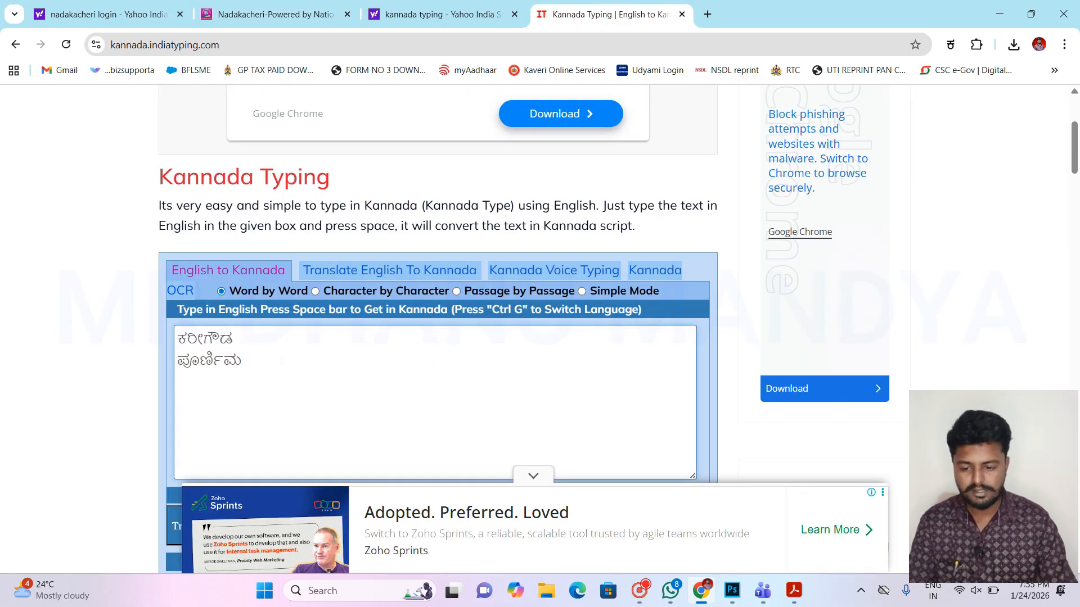
pyautogui.write('AYA')
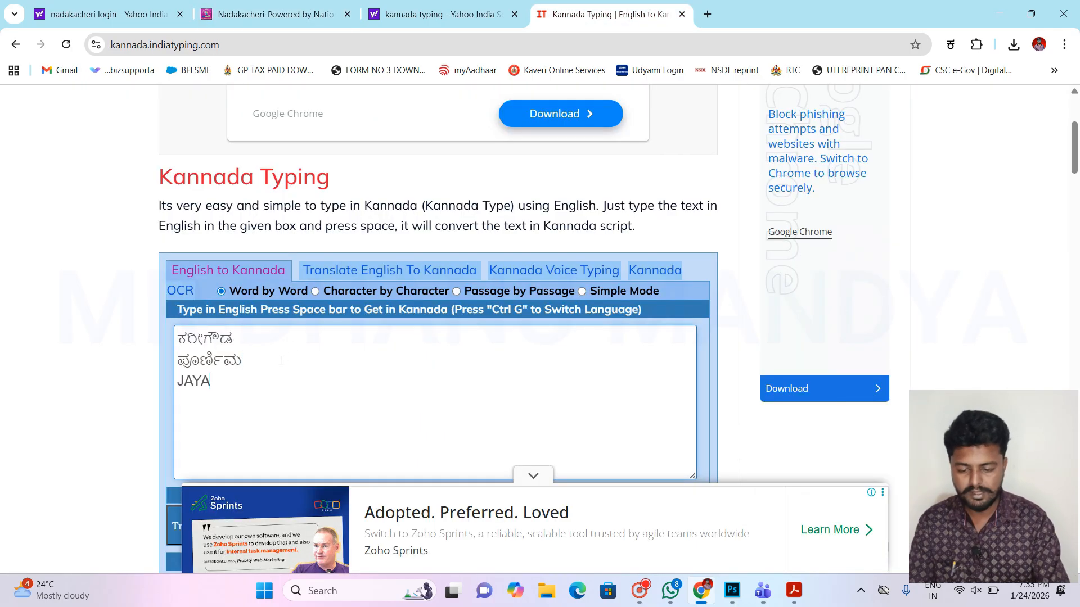
pyautogui.write('MMA')
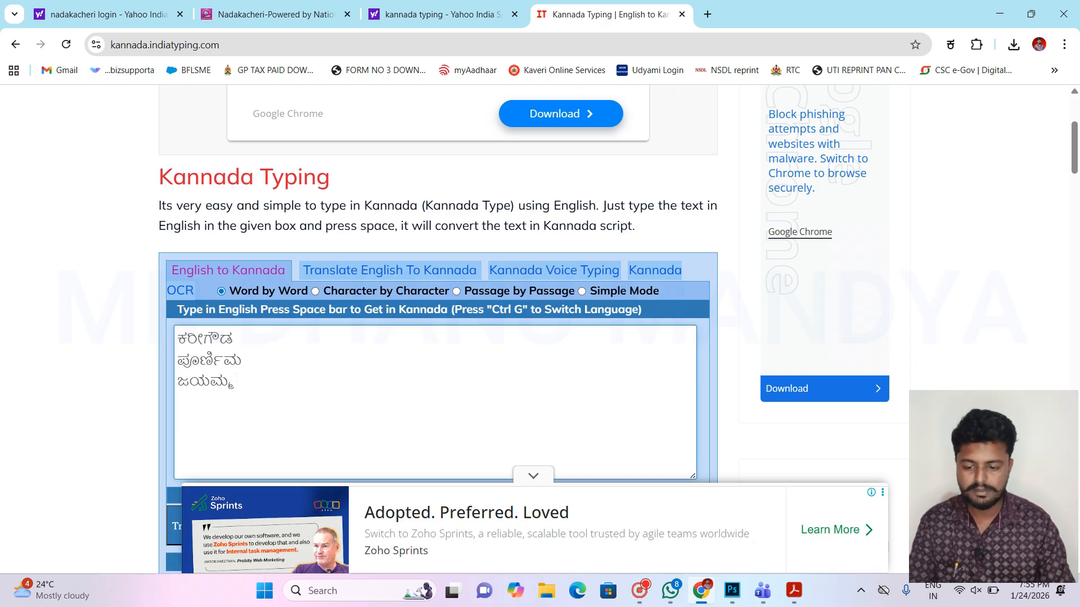
pyautogui.doubleClick(213, 386)
pyautogui.hotkey('ctrl', 'c')
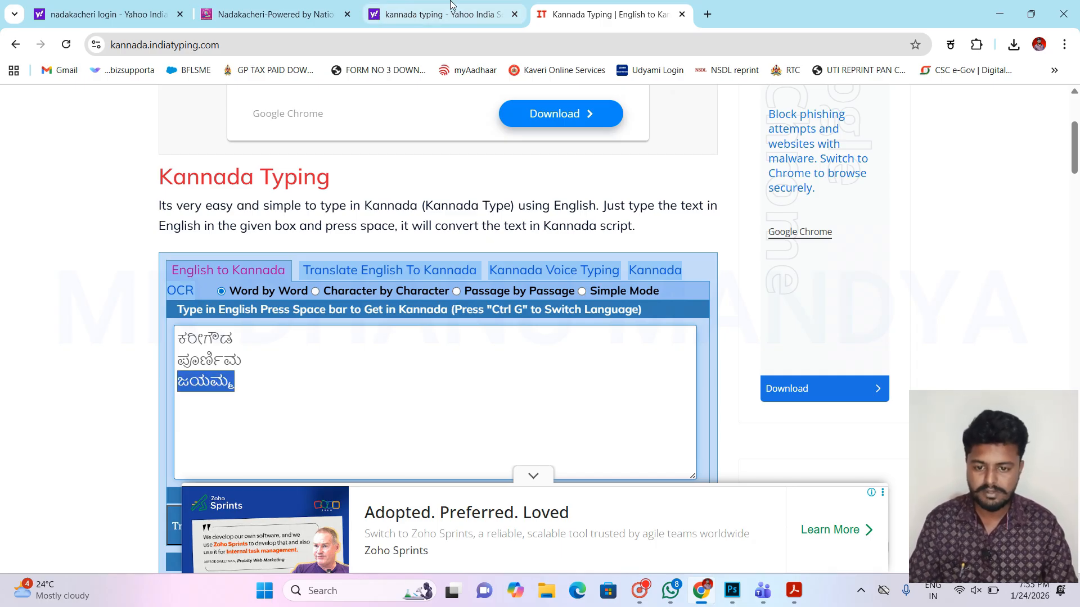
pyautogui.click(433, 14)
pyautogui.click(276, 14)
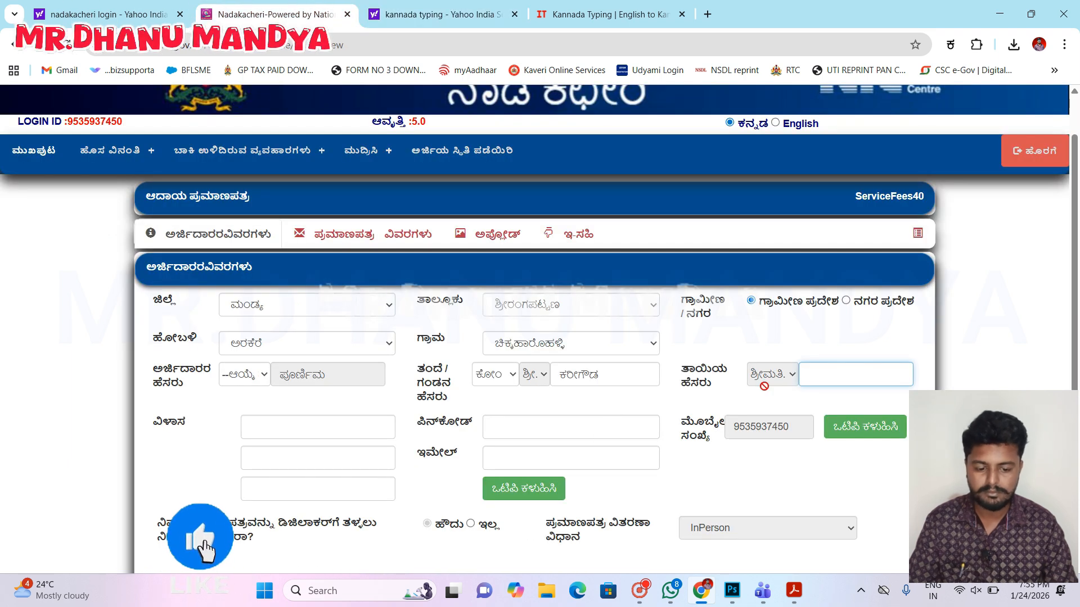
pyautogui.hotkey('ctrl', 'v')
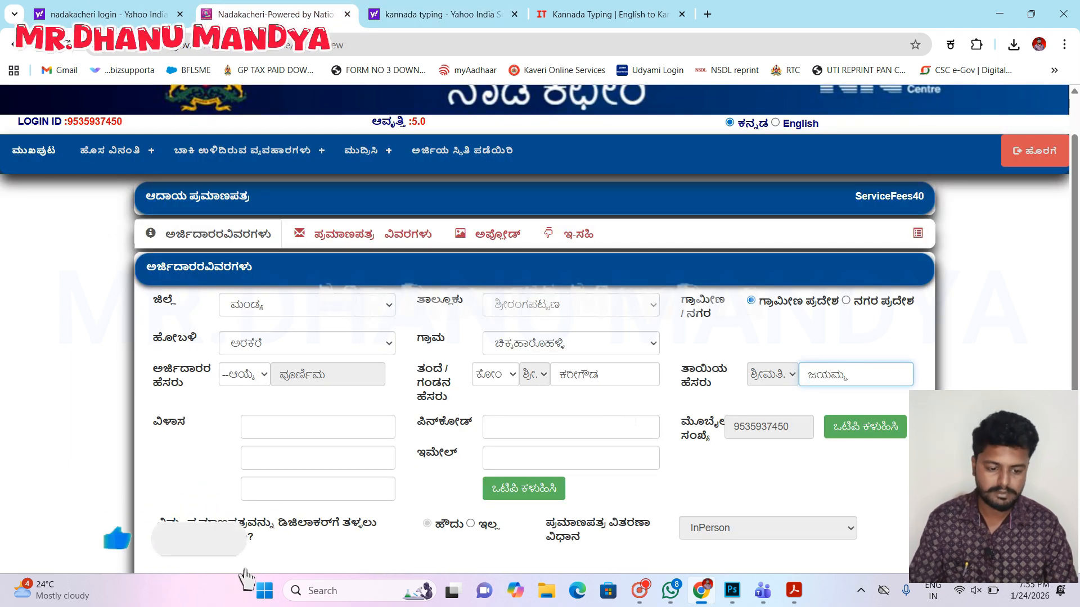
pyautogui.press('Tab')
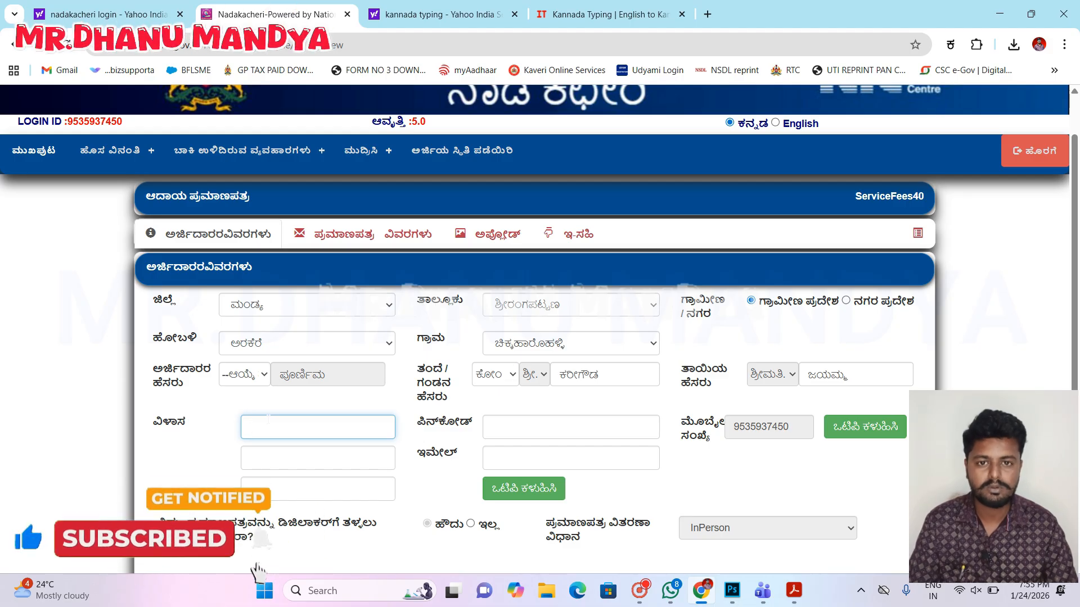
# Convert the village name to Kannada and paste it into the first address line.
pyautogui.click(590, 17)
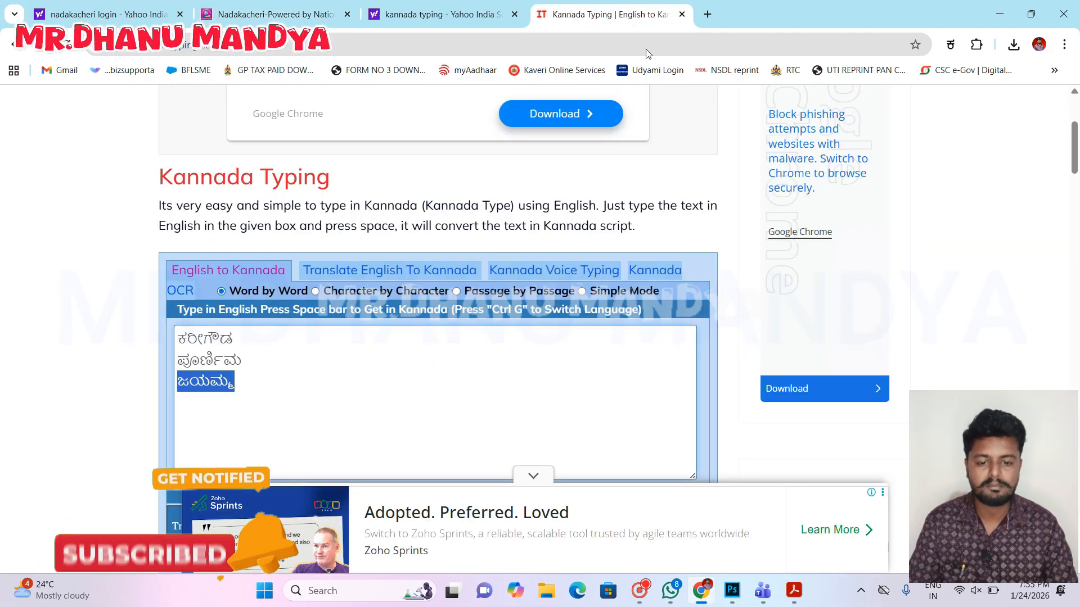
pyautogui.click(285, 376)
pyautogui.press('Return')
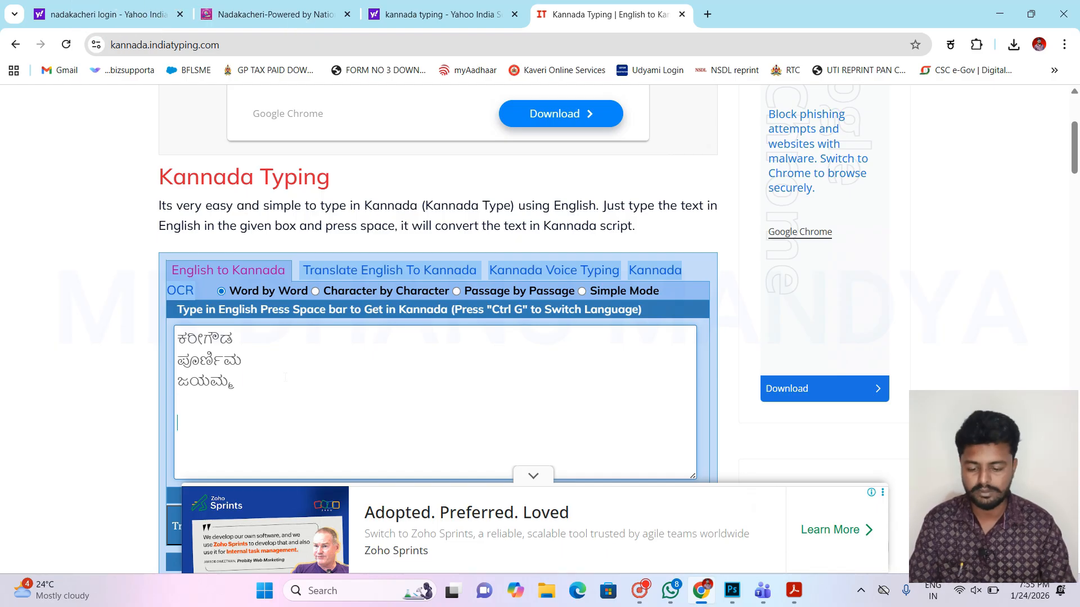
pyautogui.write('CHIKKA')
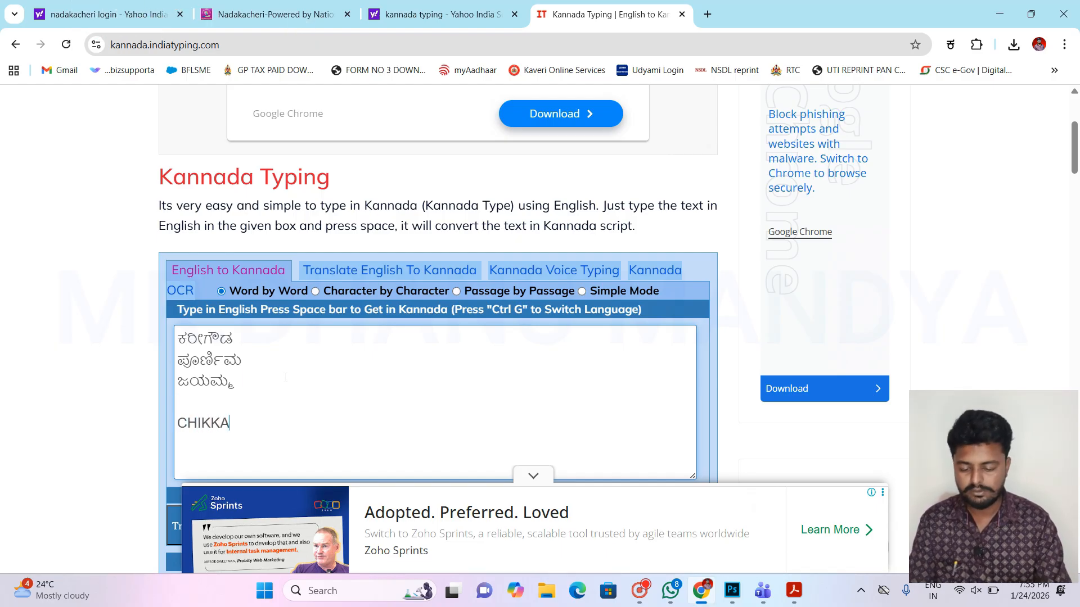
pyautogui.write('R')
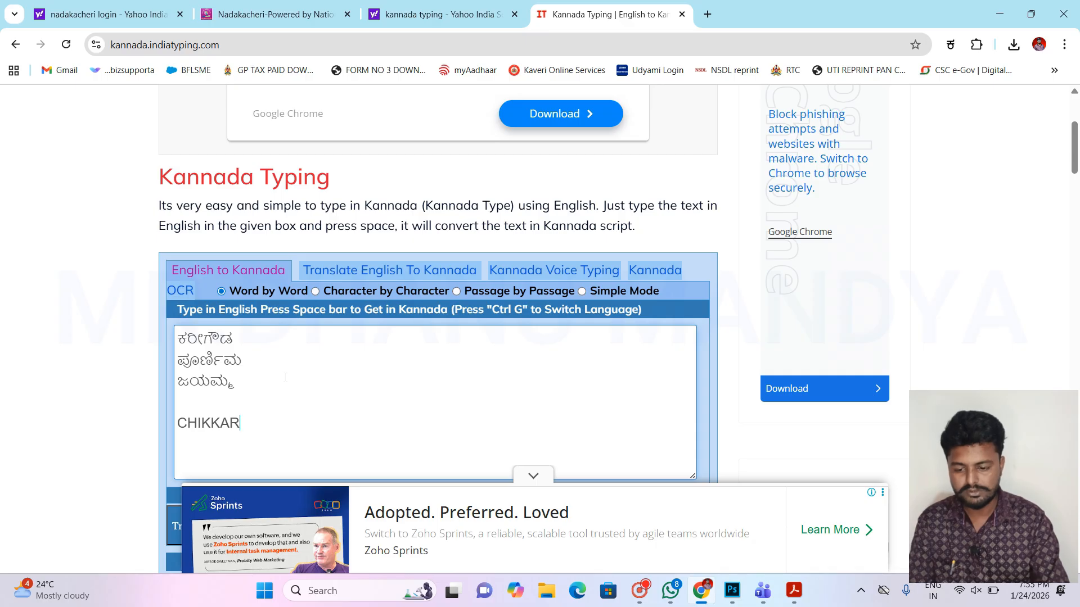
pyautogui.write('OHALLI')
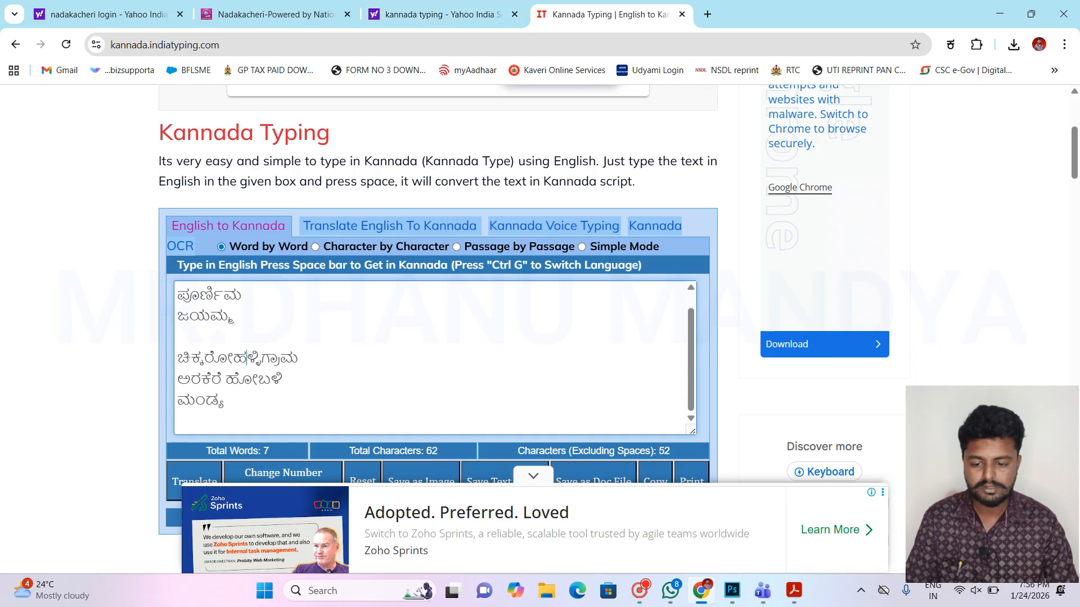
pyautogui.doubleClick(242, 360)
pyautogui.hotkey('ctrl', 'c')
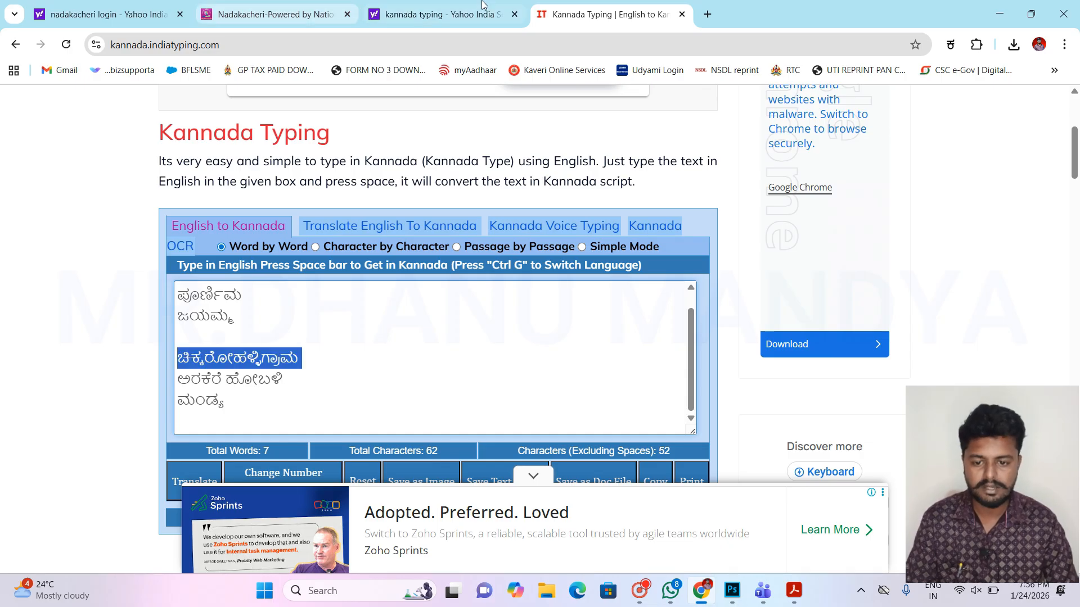
pyautogui.click(311, 5)
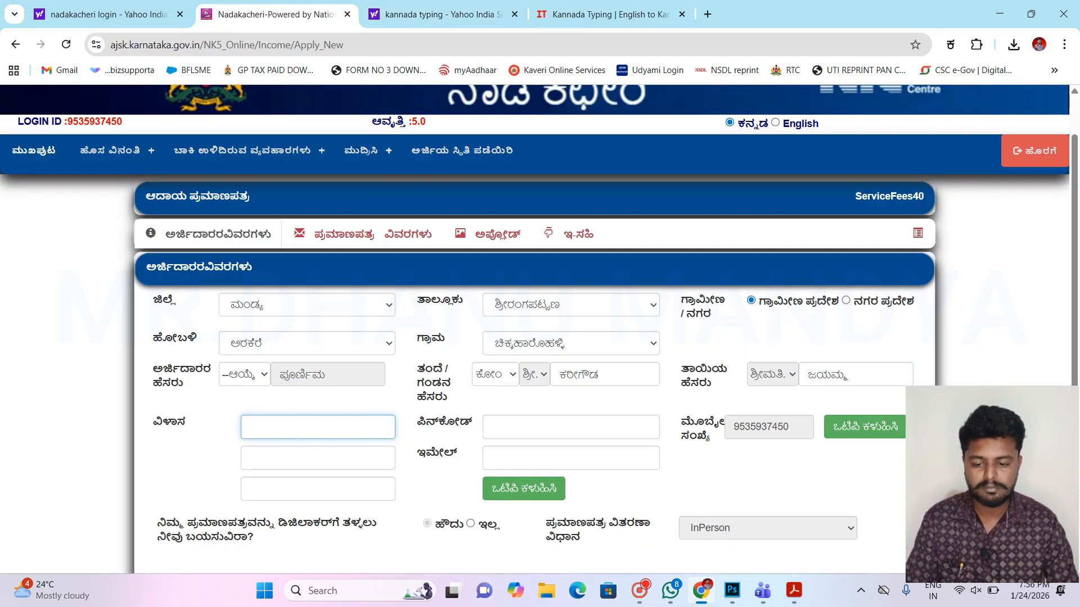
pyautogui.hotkey('ctrl', 'v')
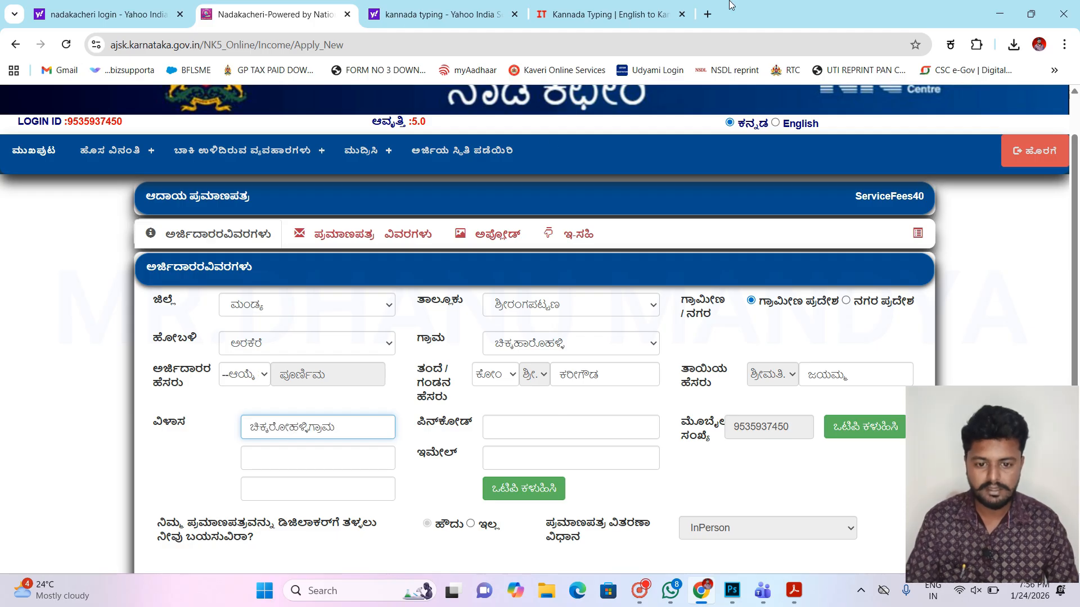
# Copy the Kannada hobli line and paste it into the second address line.
pyautogui.click(607, 14)
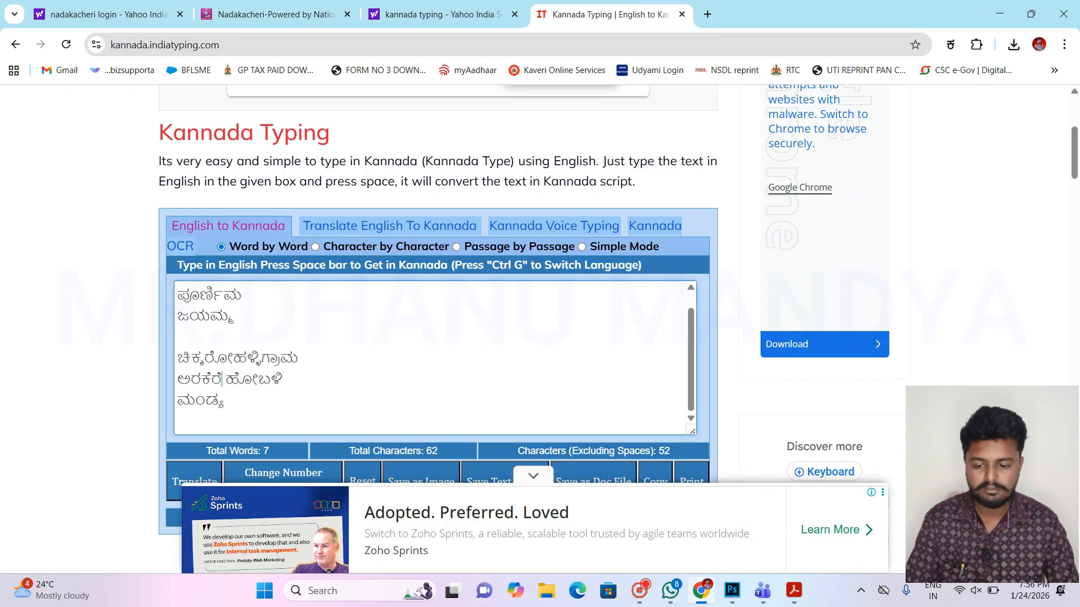
pyautogui.tripleClick(222, 380)
pyautogui.hotkey('ctrl', 'c')
pyautogui.click(222, 380)
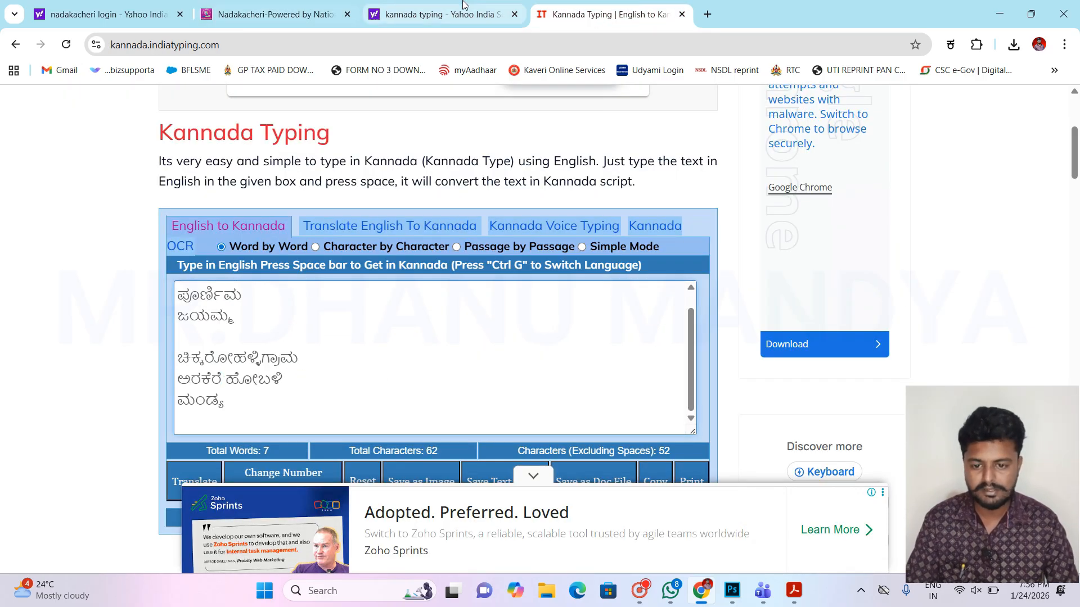
pyautogui.click(438, 14)
pyautogui.click(276, 14)
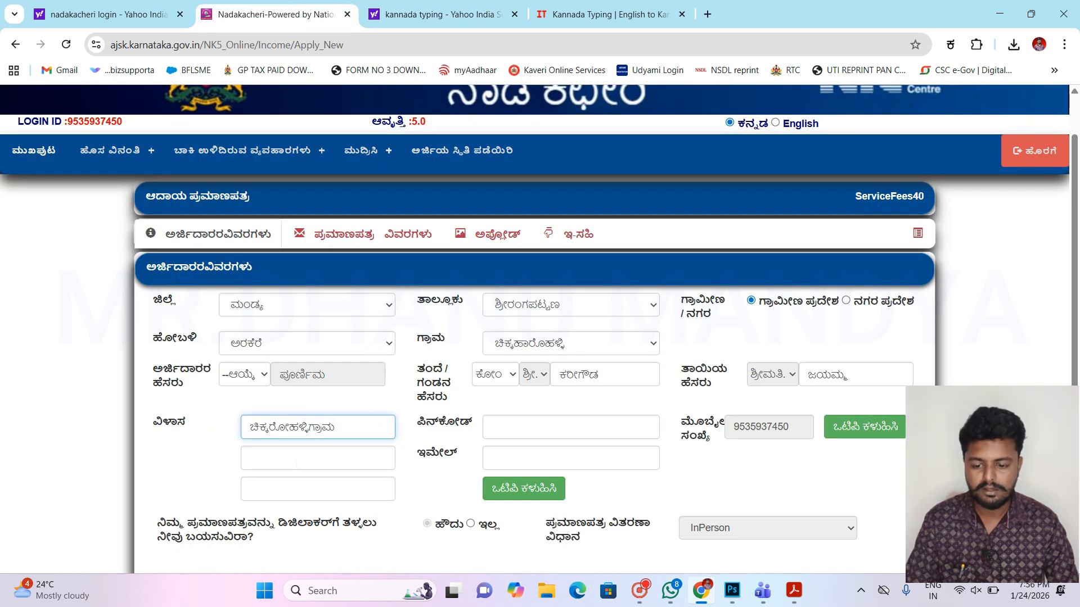
pyautogui.click(296, 460)
pyautogui.hotkey('ctrl', 'v')
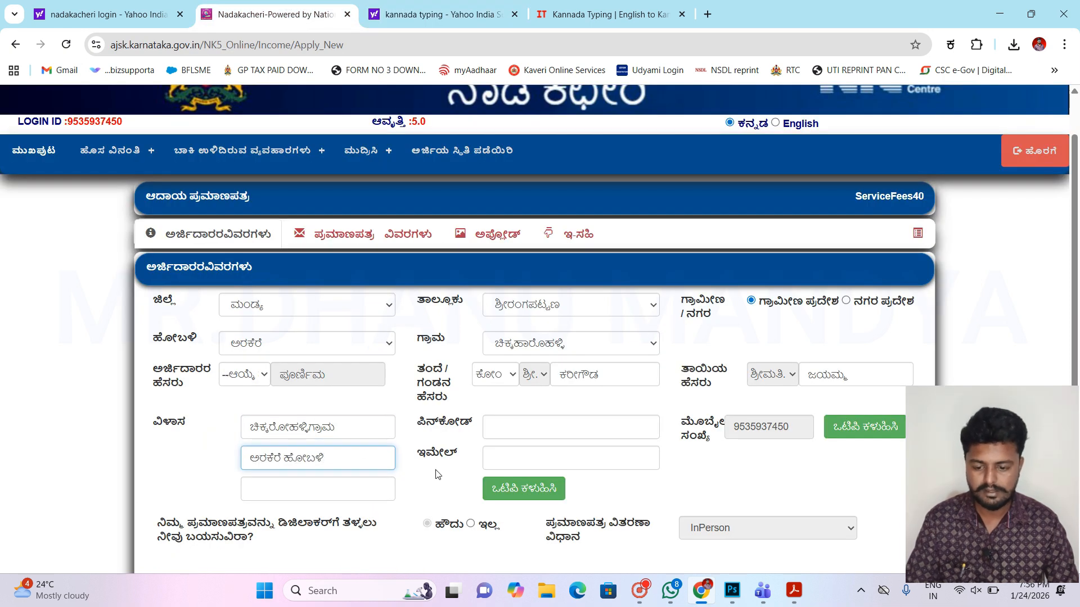
pyautogui.click(286, 493)
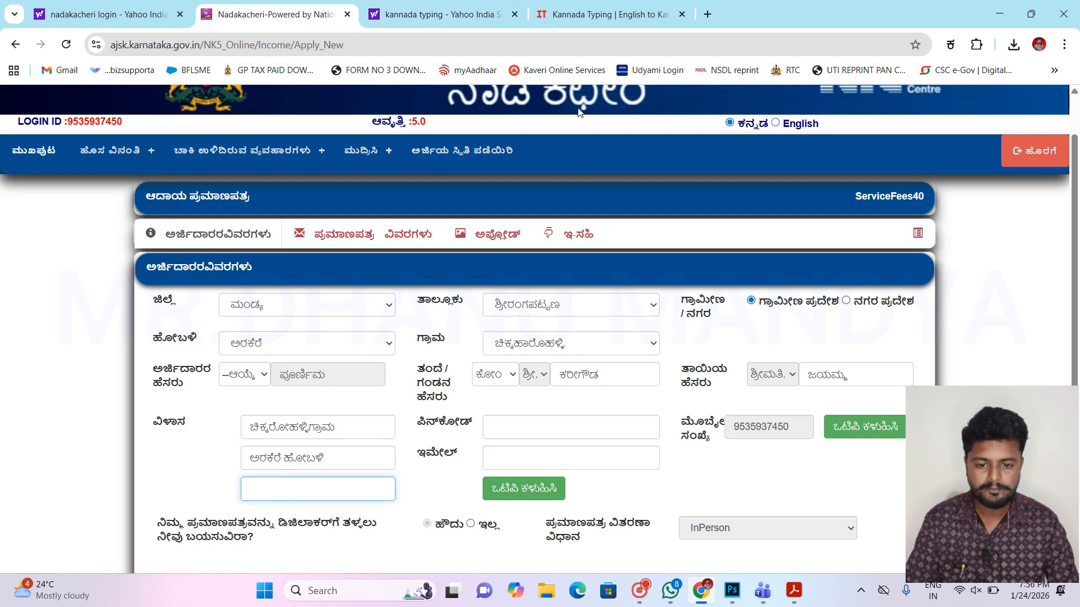
# Select the Kannada district name, minus its trailing space, for the third address line.
pyautogui.click(605, 14)
pyautogui.hotkey('shift', 'Left')
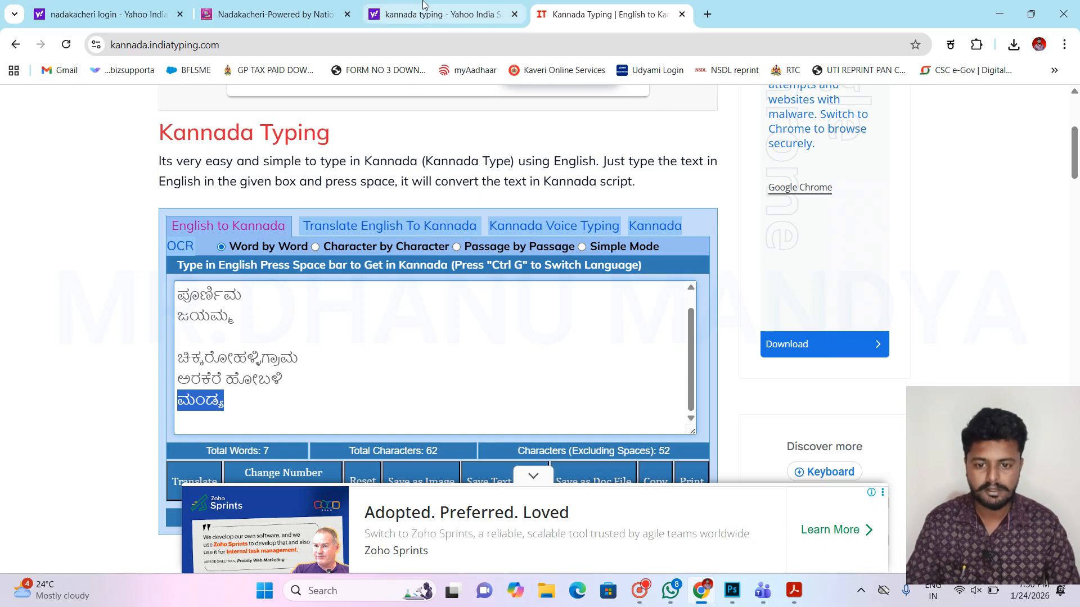
pyautogui.click(441, 14)
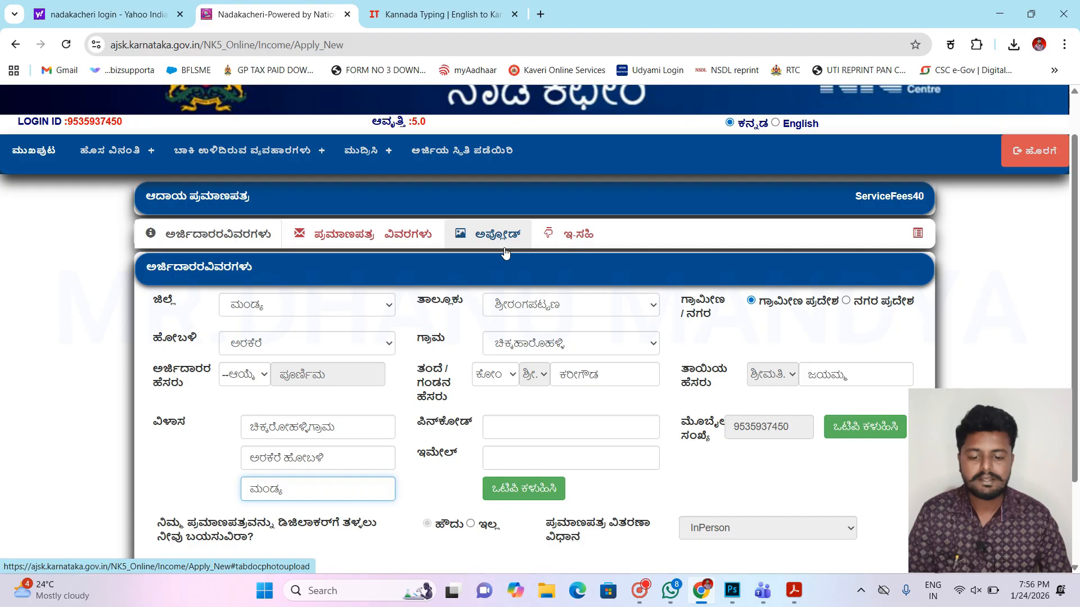
pyautogui.click(514, 433)
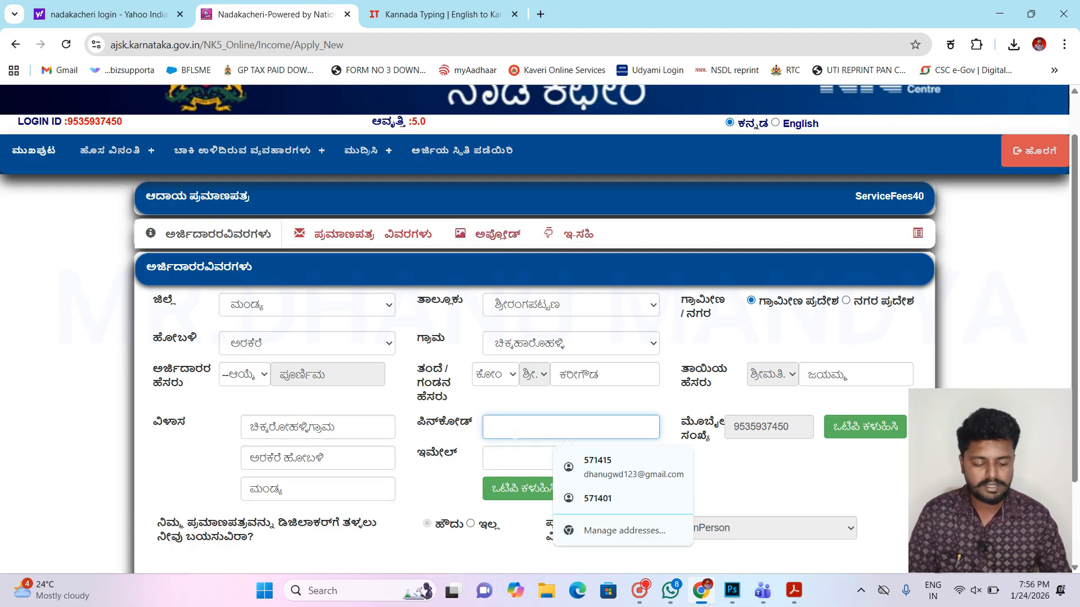
pyautogui.write('571')
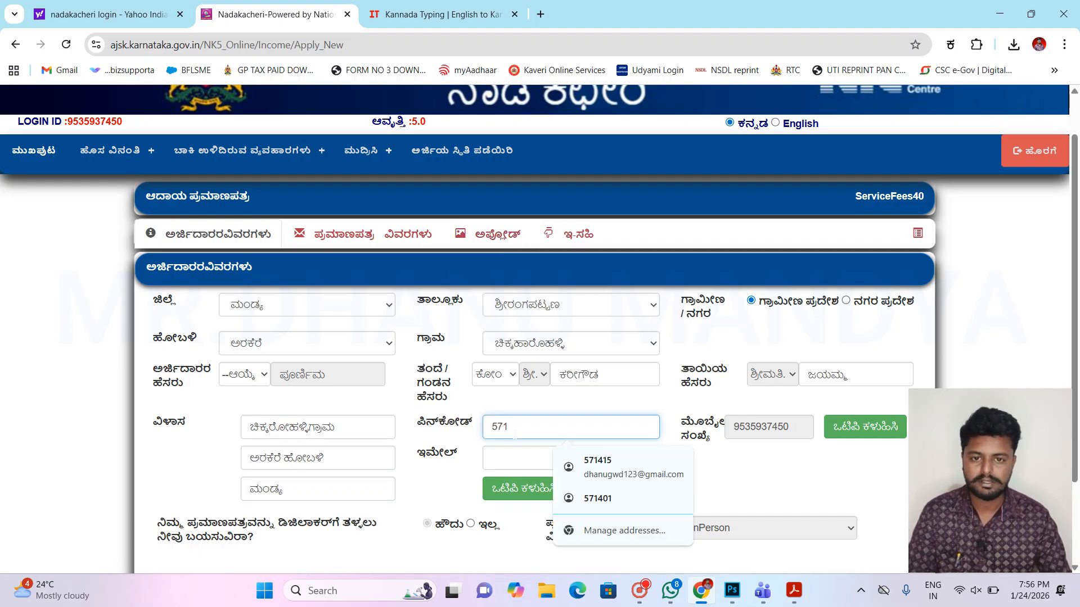
pyautogui.write('41')
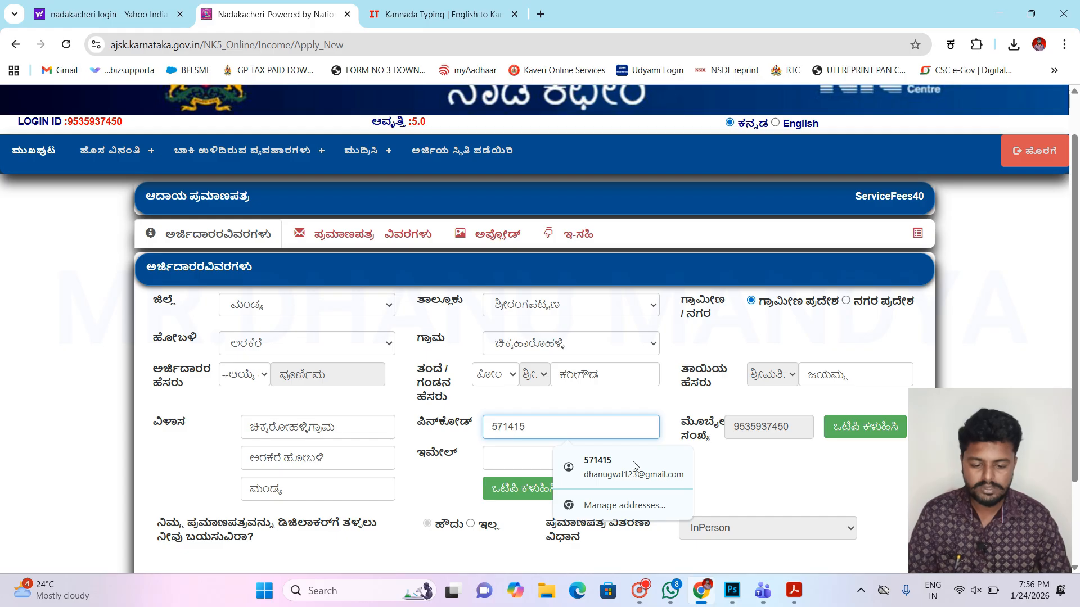
pyautogui.write('5')
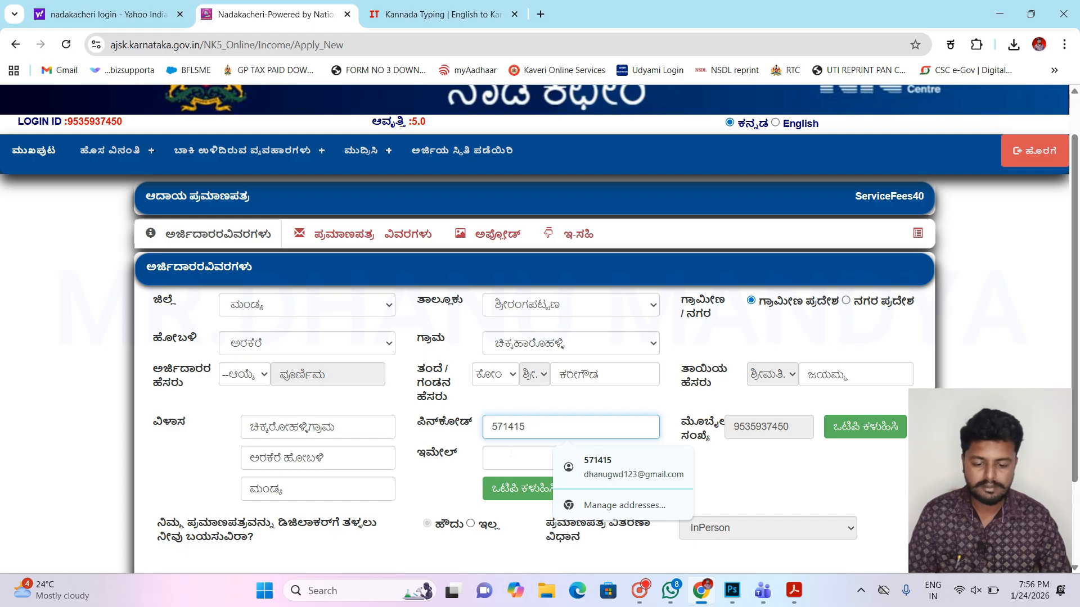
pyautogui.click(511, 455)
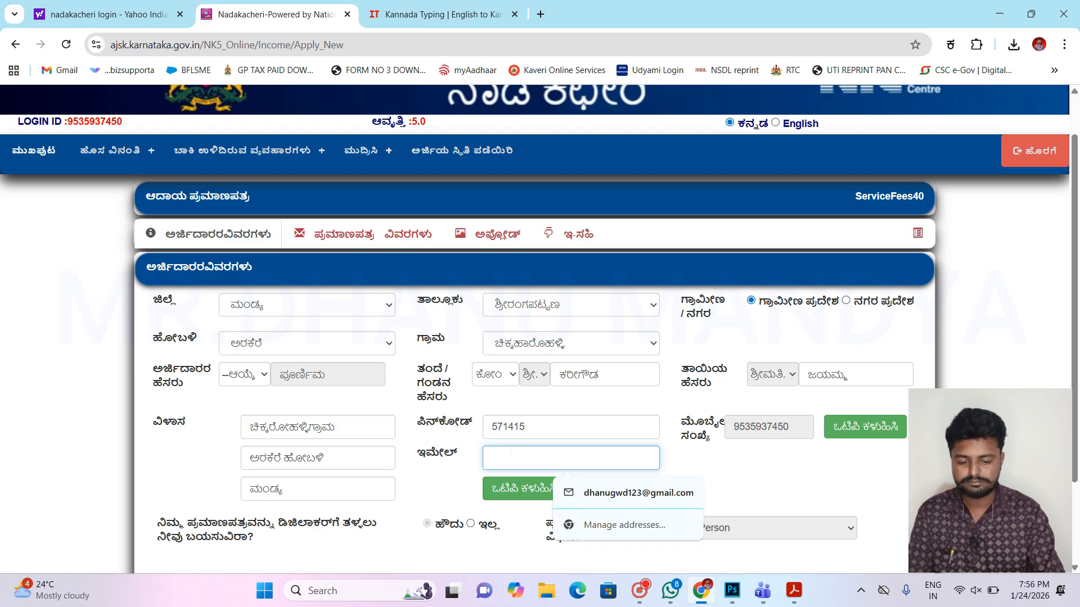
pyautogui.click(586, 492)
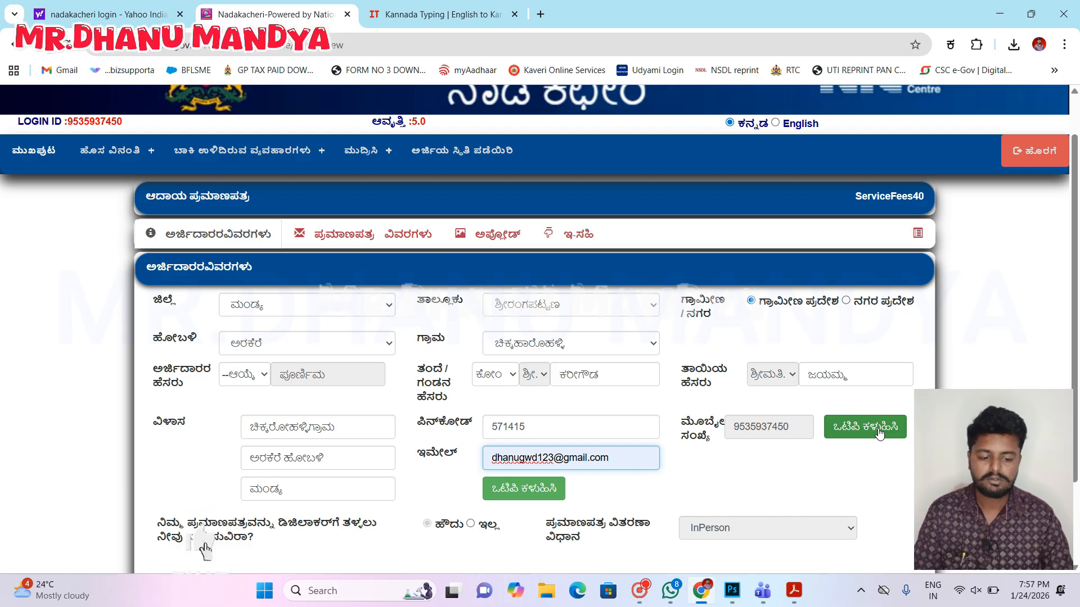
# Send and verify the e-mail OTP, then continue to the certificate details page.
pyautogui.click(527, 488)
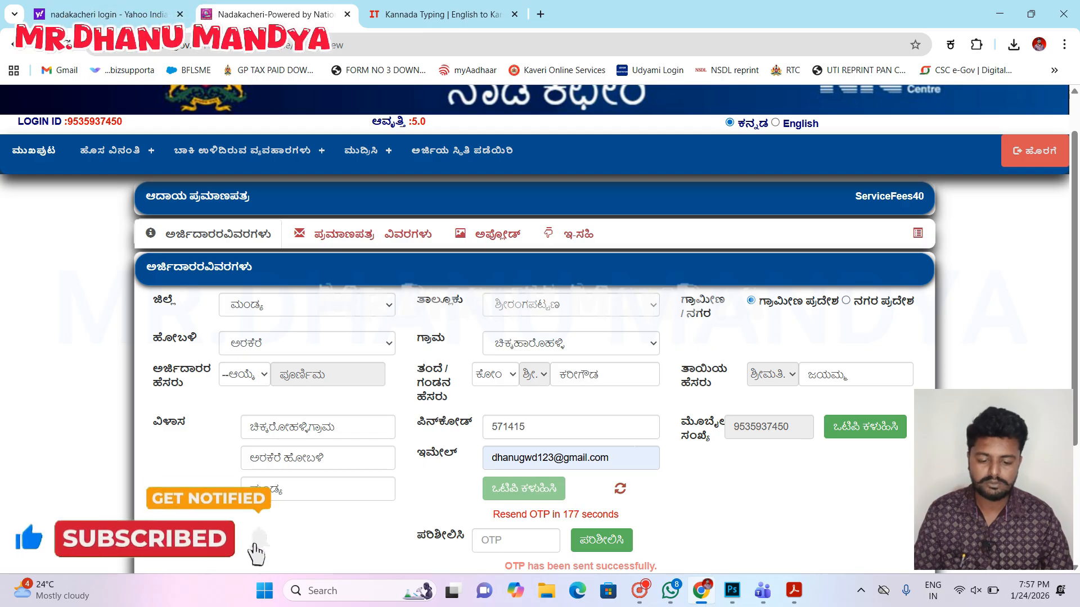
pyautogui.scroll(-1, 757, 510)
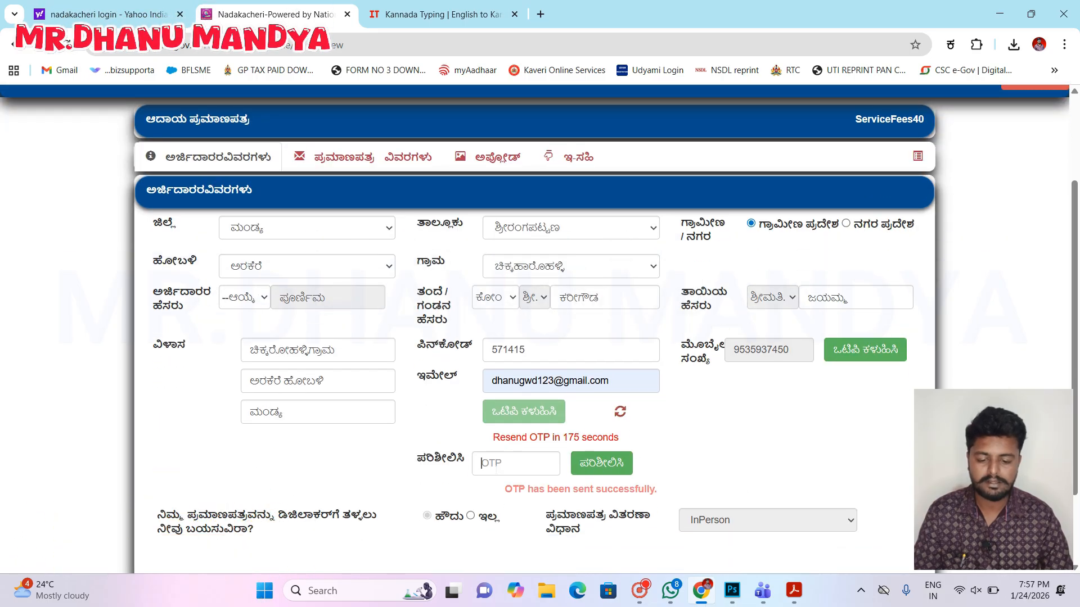
pyautogui.click(509, 463)
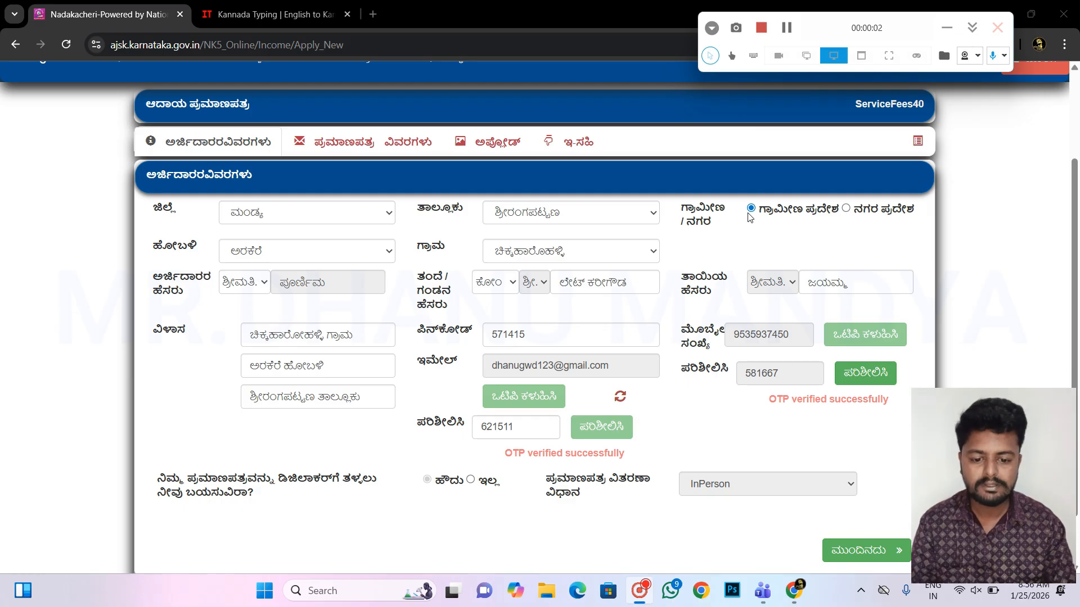
pyautogui.scroll(-1, 507, 134)
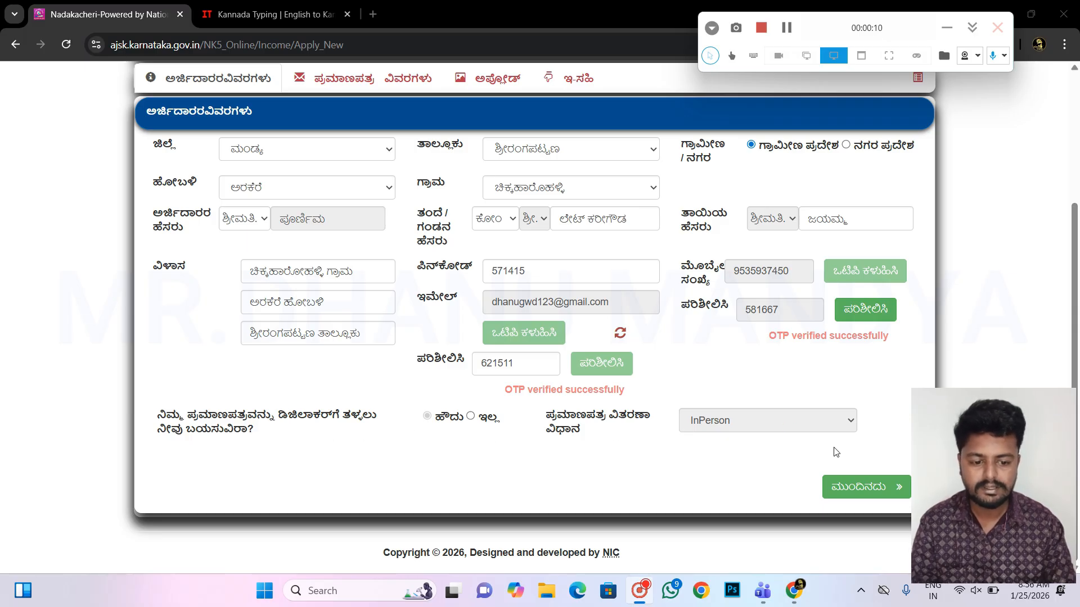
pyautogui.click(858, 497)
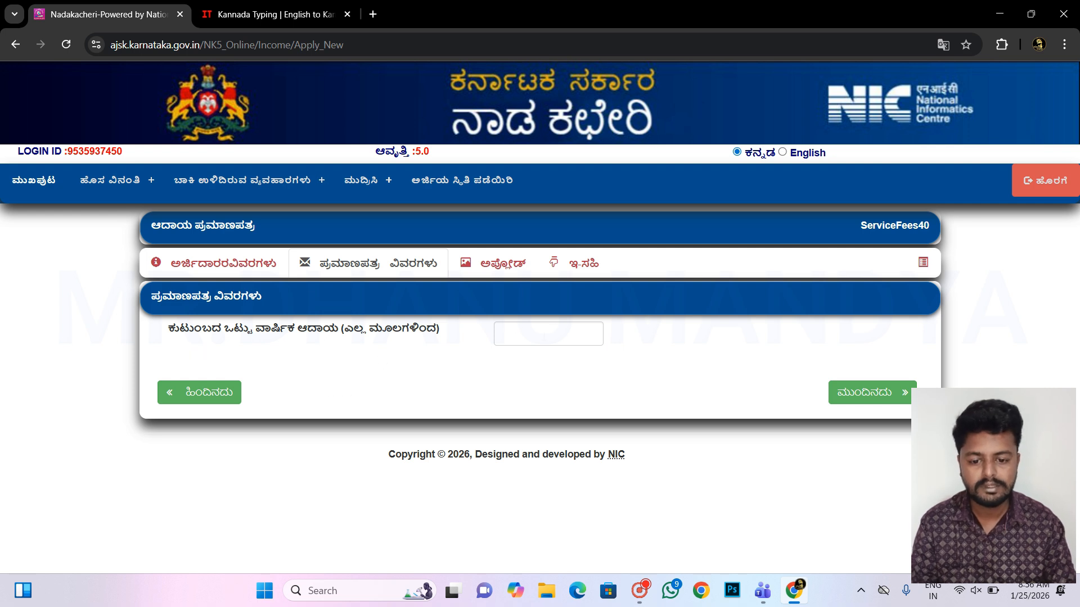
# Enter 25000 as total annual family income and continue to the document upload page.
pyautogui.click(495, 334)
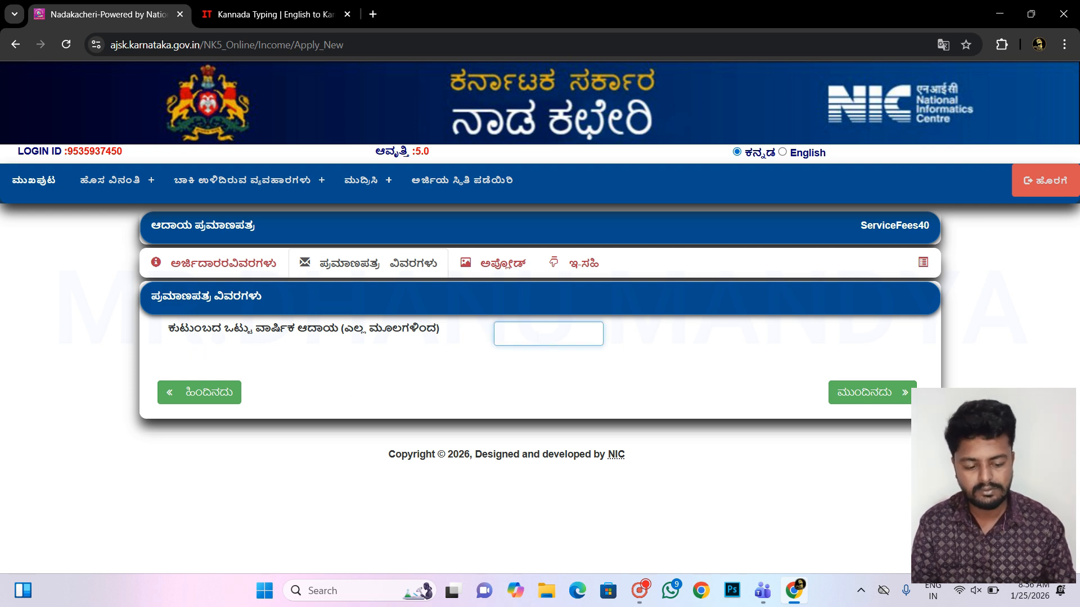
pyautogui.write('200')
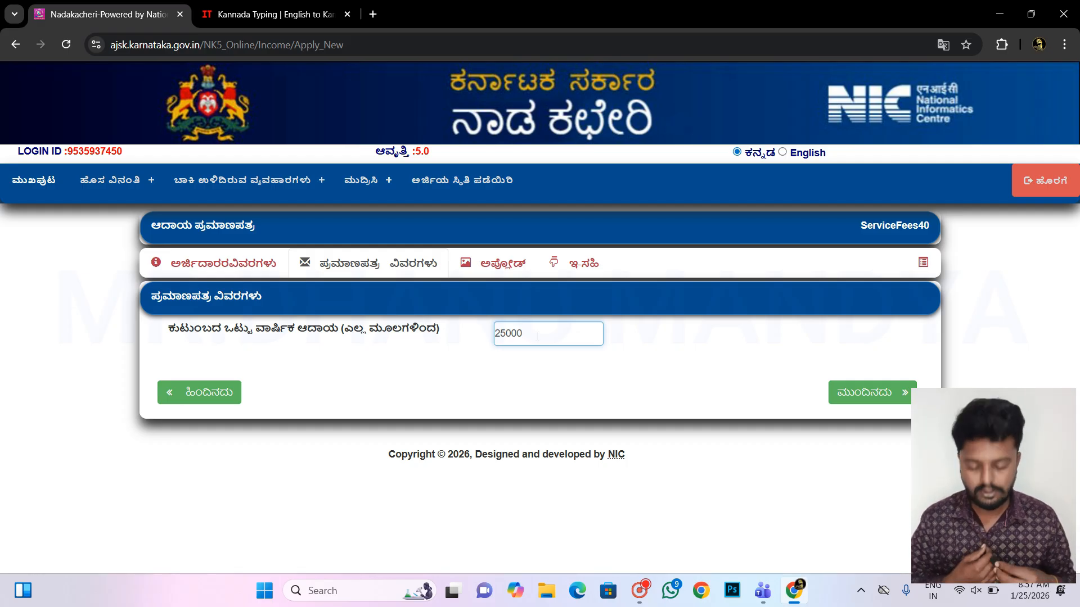
pyautogui.click(876, 396)
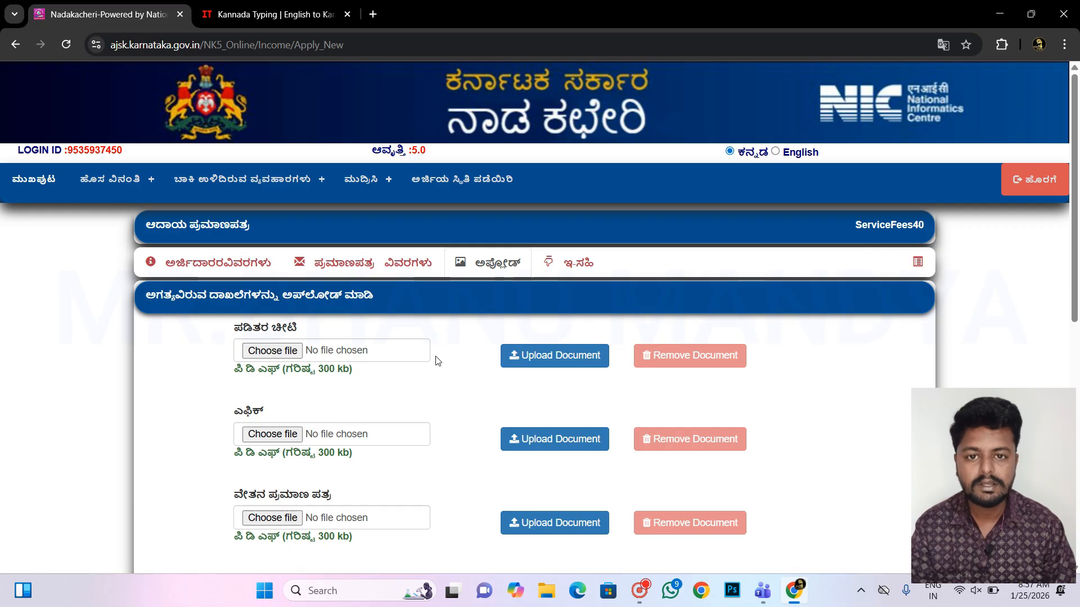
pyautogui.scroll(-5, 431, 363)
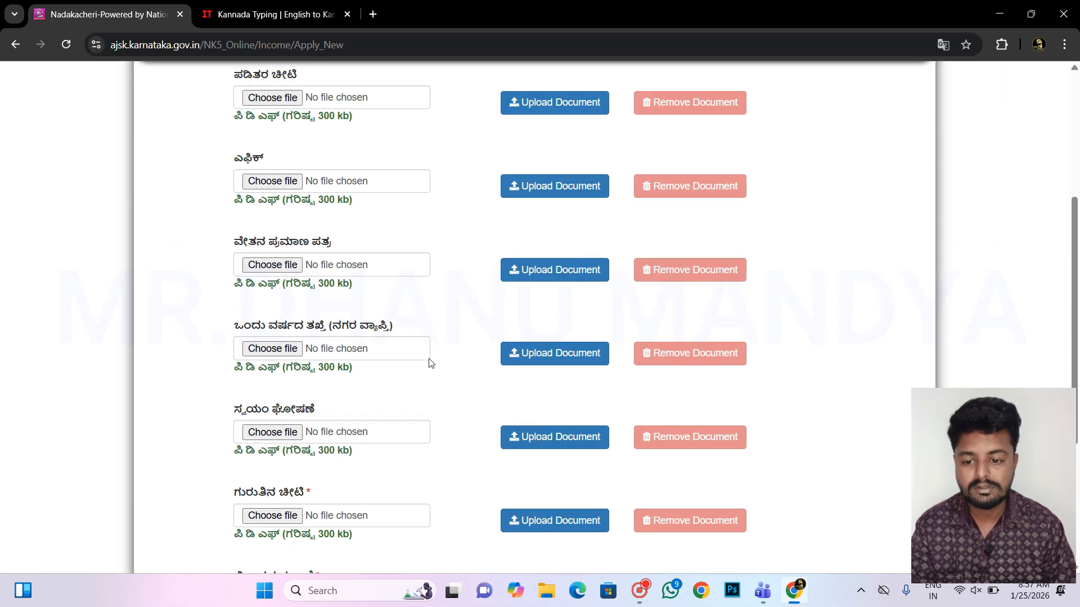
pyautogui.scroll(1, 421, 228)
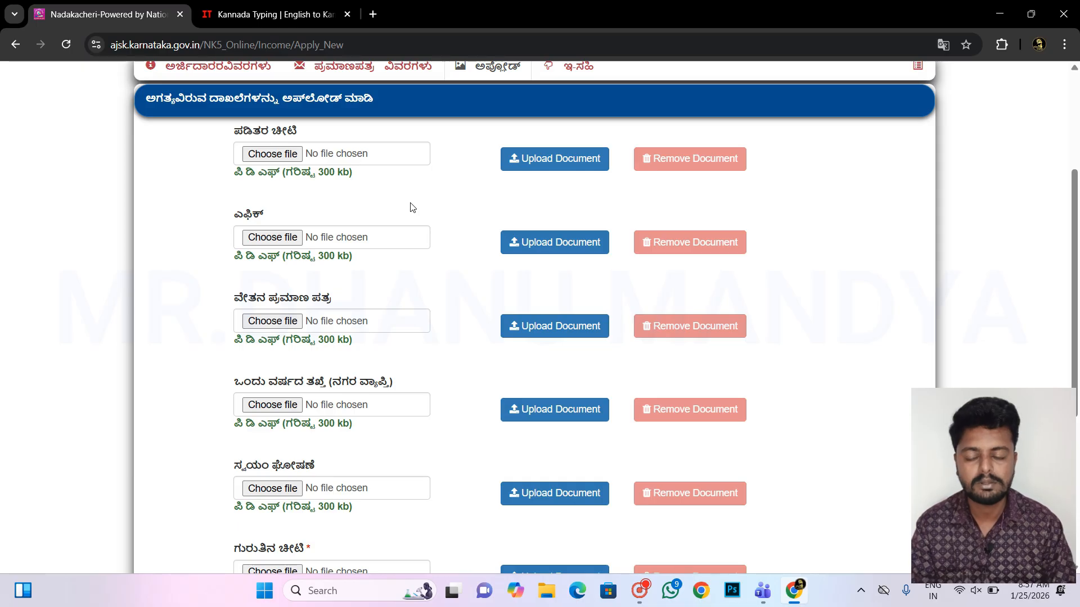
pyautogui.scroll(-1, 339, 192)
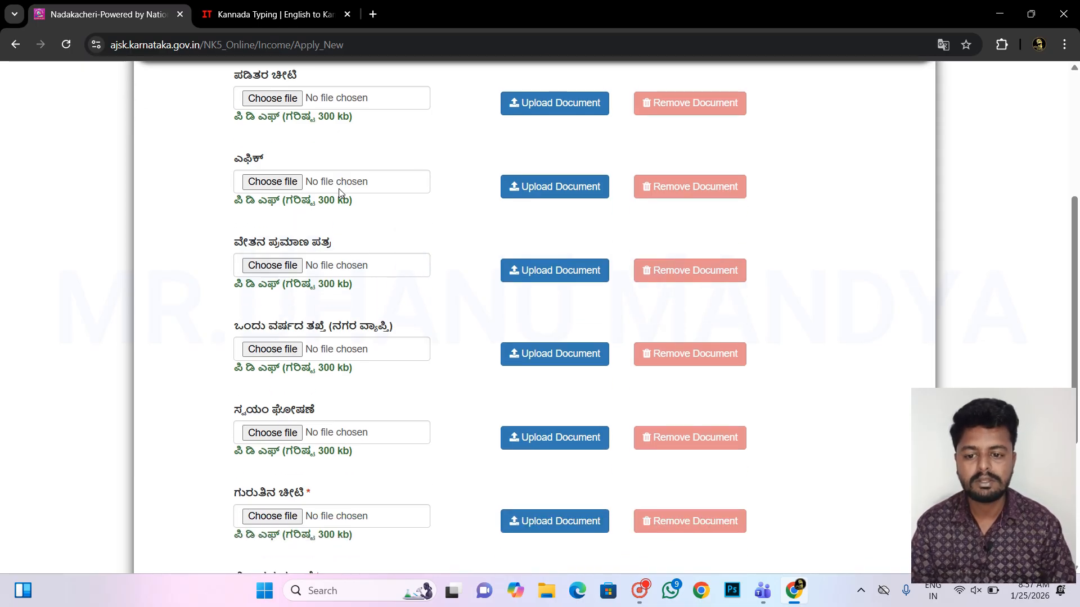
pyautogui.scroll(1, 339, 192)
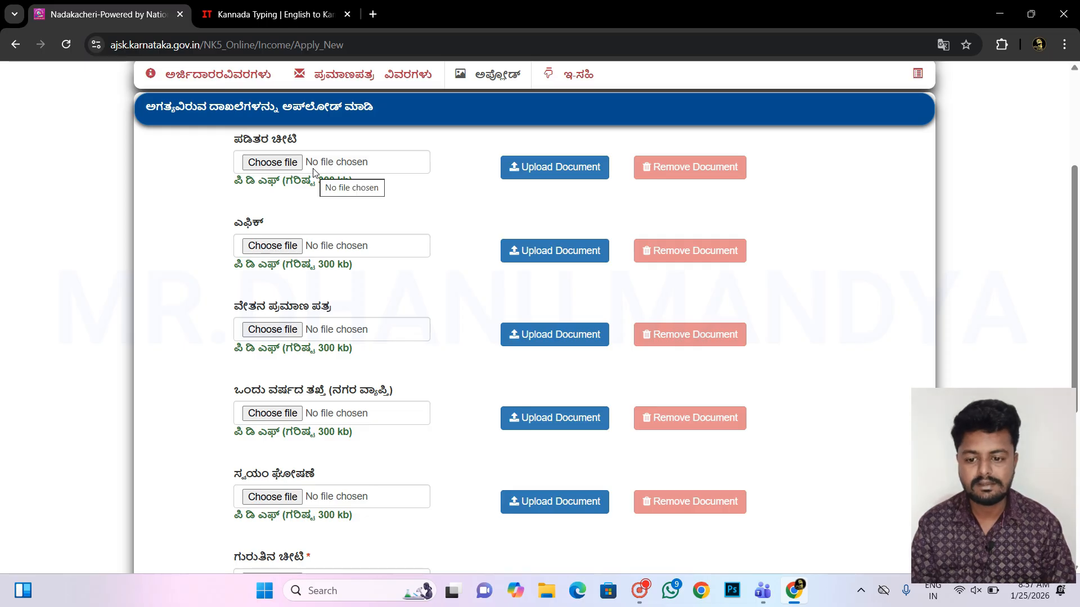
pyautogui.scroll(-1, 314, 172)
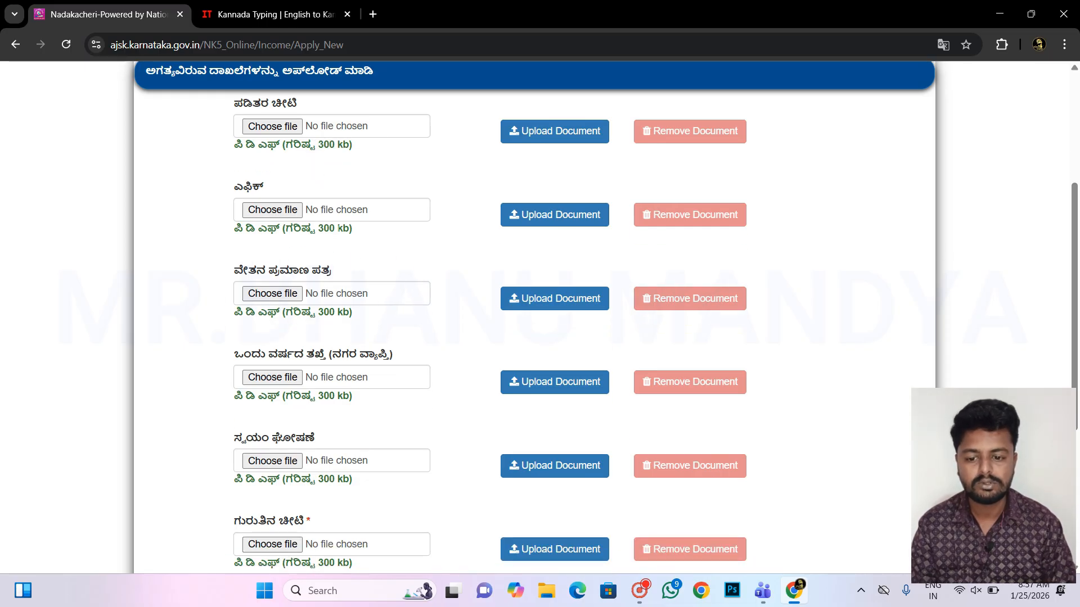
pyautogui.scroll(-2, 339, 235)
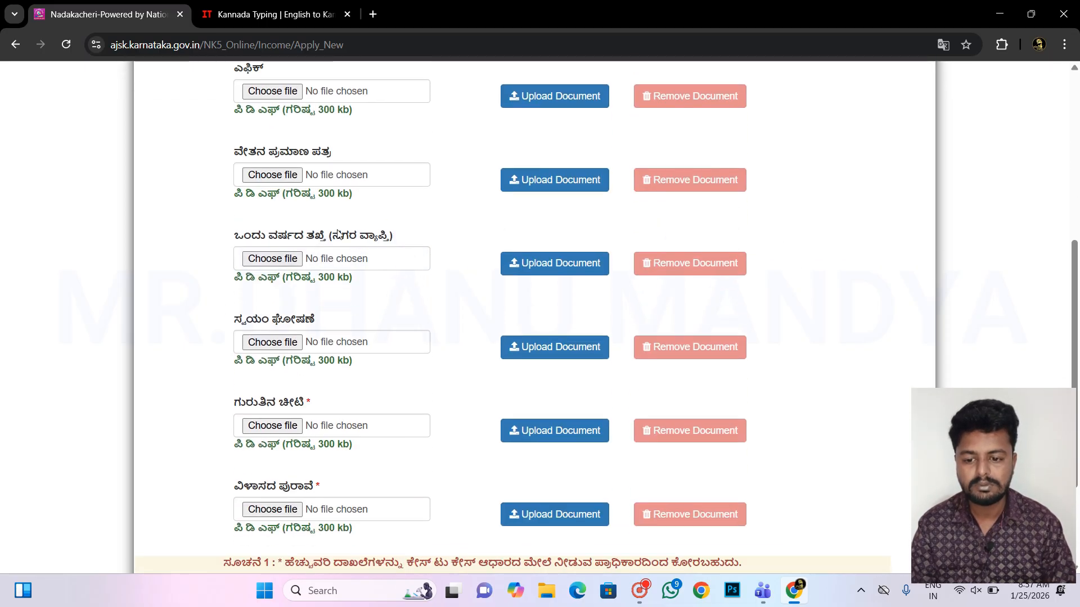
pyautogui.scroll(2, 339, 235)
pyautogui.scroll(-1, 339, 234)
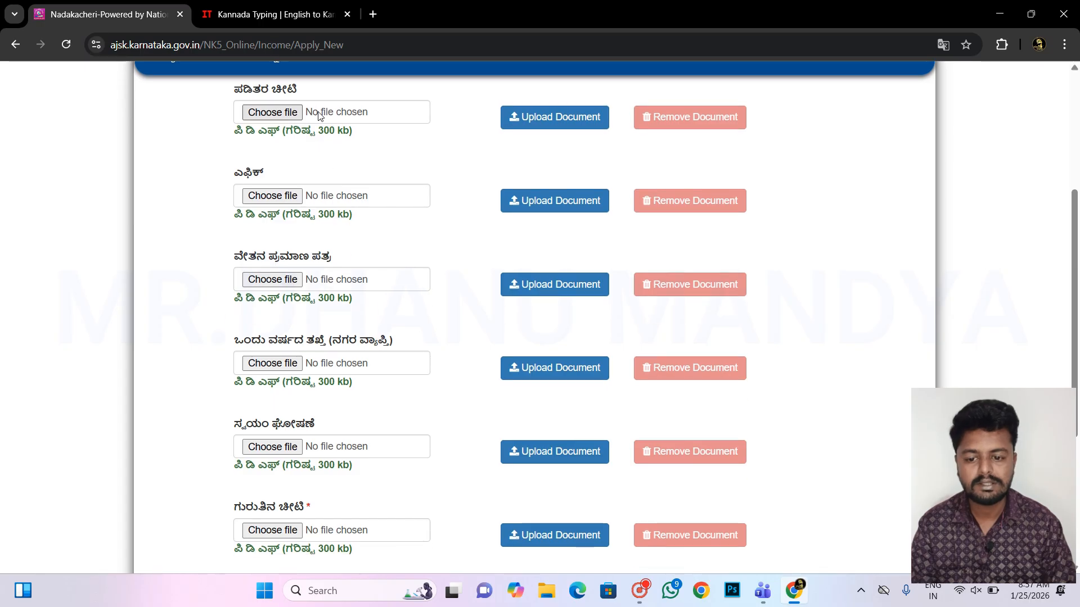
pyautogui.scroll(-3, 325, 296)
pyautogui.scroll(-3, 325, 292)
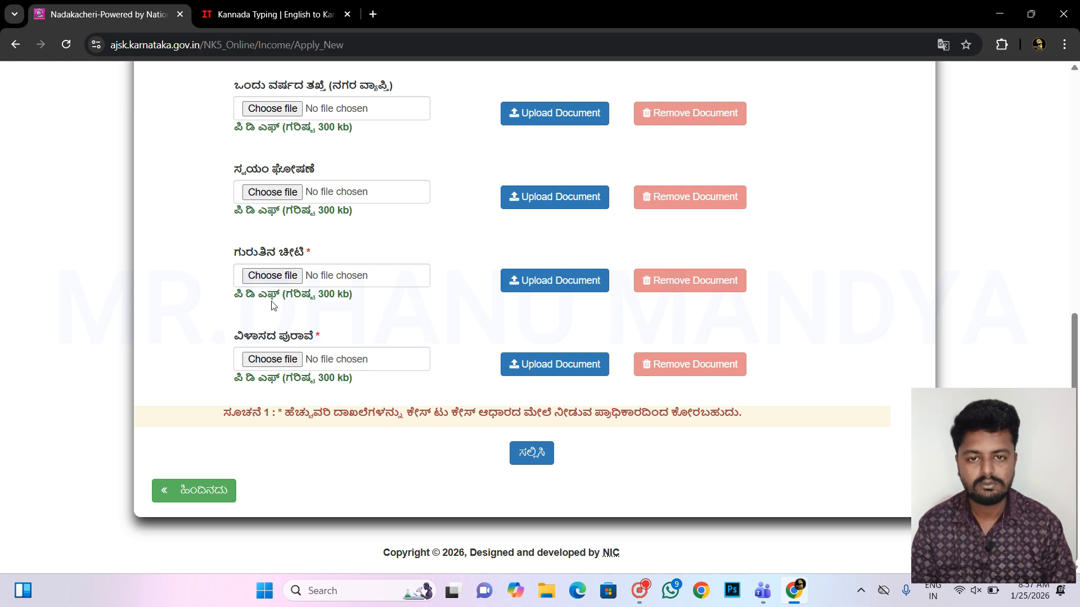
pyautogui.scroll(3, 335, 310)
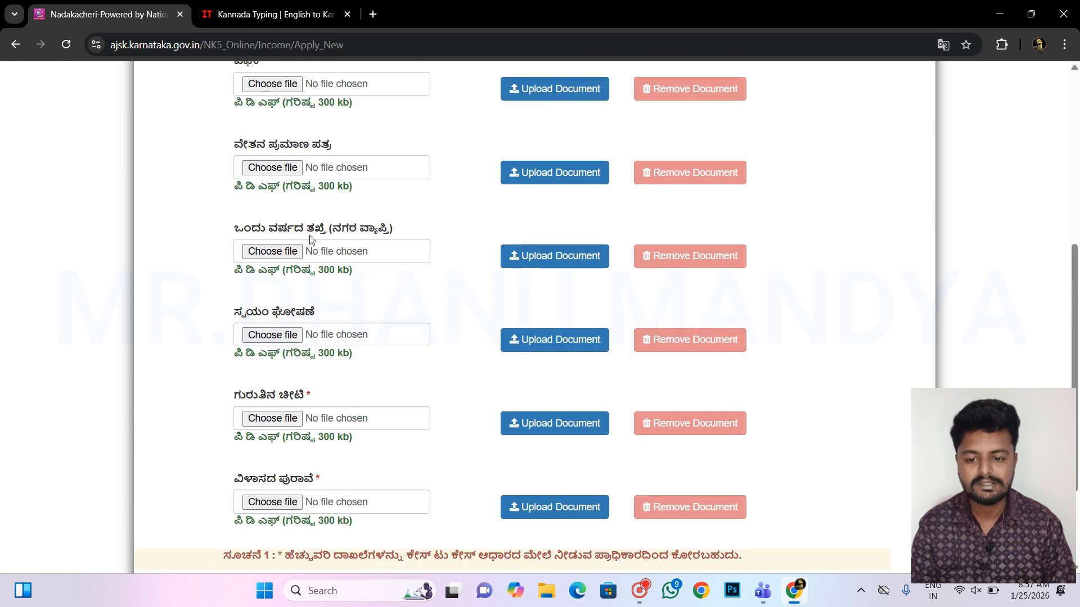
pyautogui.scroll(2, 310, 241)
pyautogui.scroll(1, 310, 241)
pyautogui.scroll(-3, 310, 241)
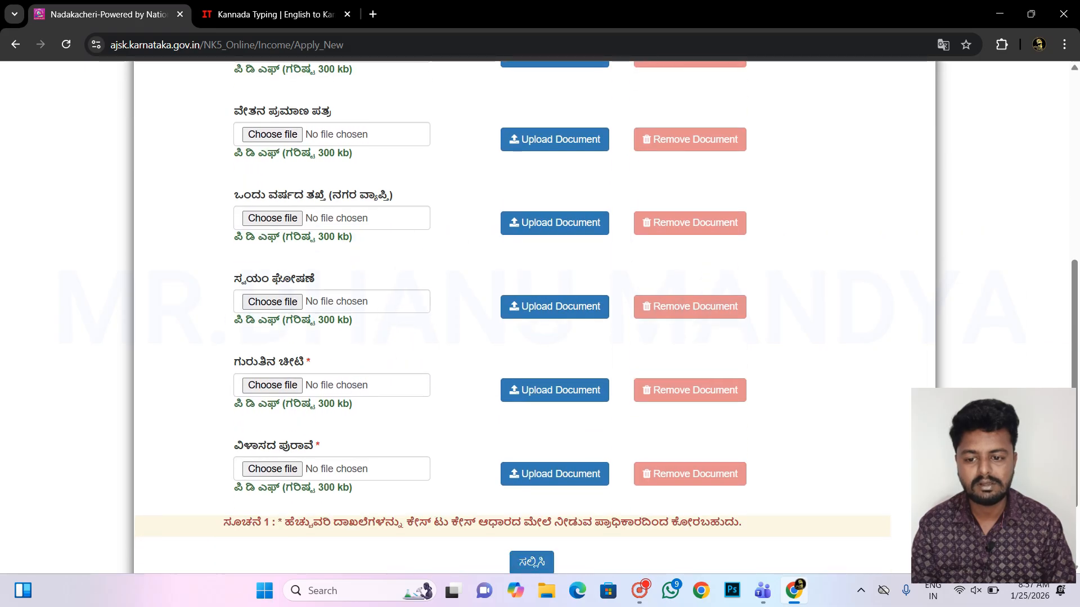
pyautogui.scroll(2, 310, 240)
pyautogui.scroll(4, 311, 236)
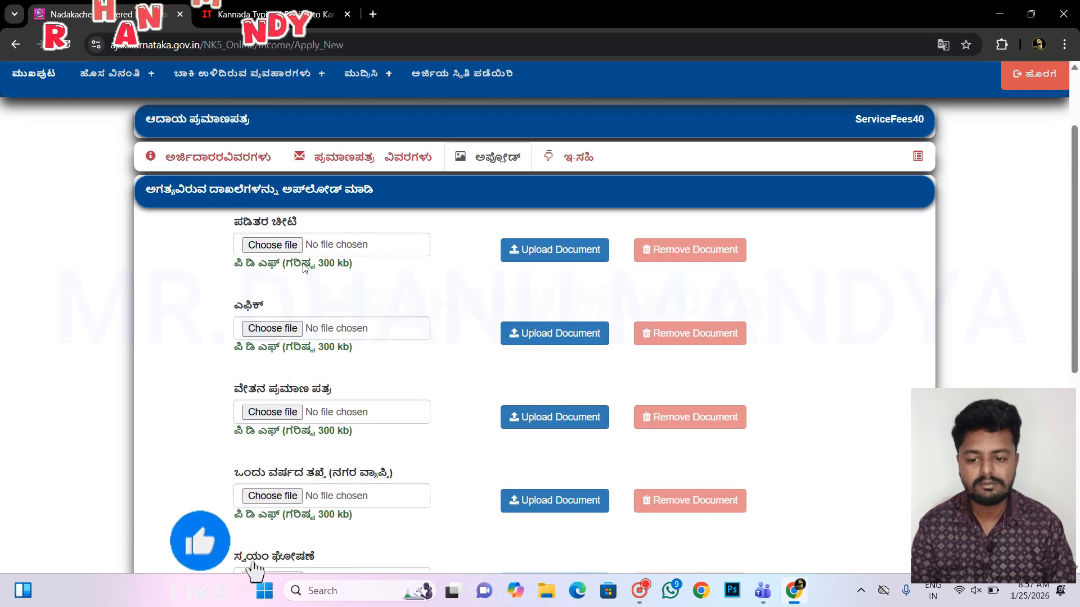
pyautogui.scroll(-1, 276, 321)
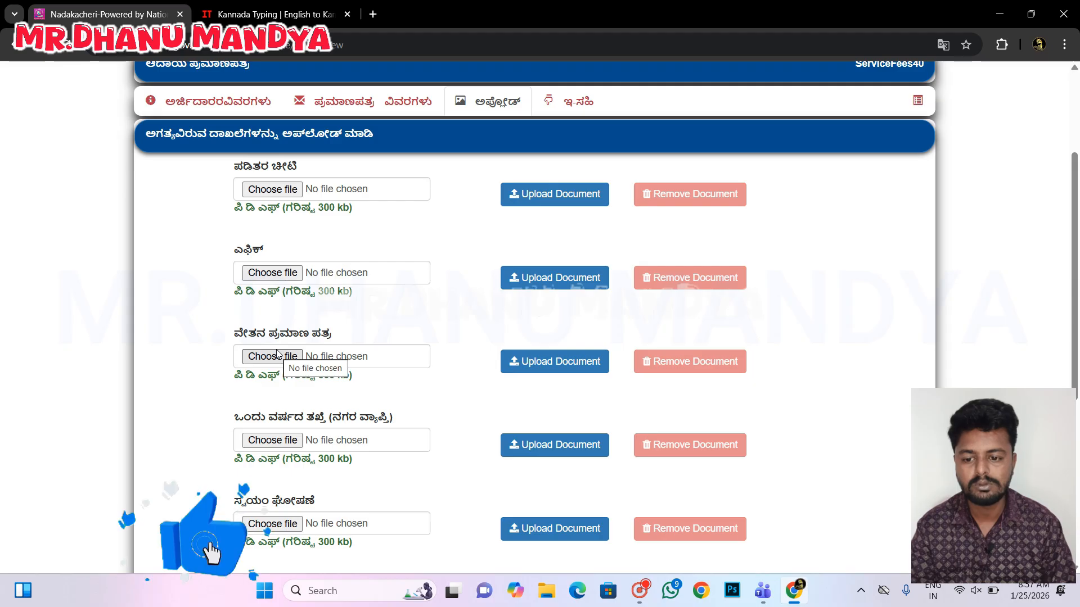
pyautogui.scroll(-1, 276, 321)
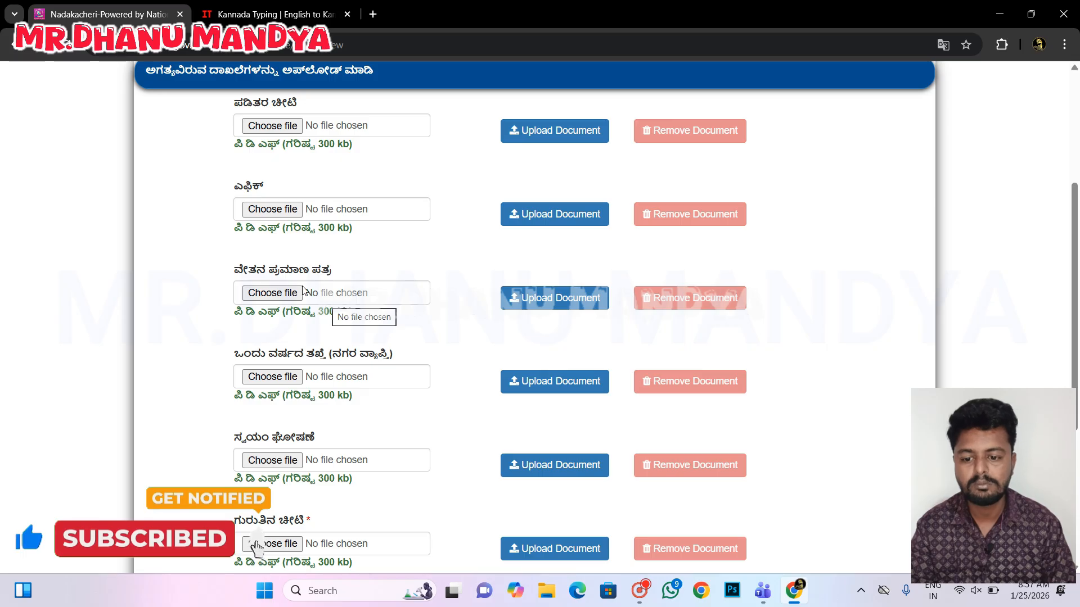
pyautogui.scroll(-2, 304, 289)
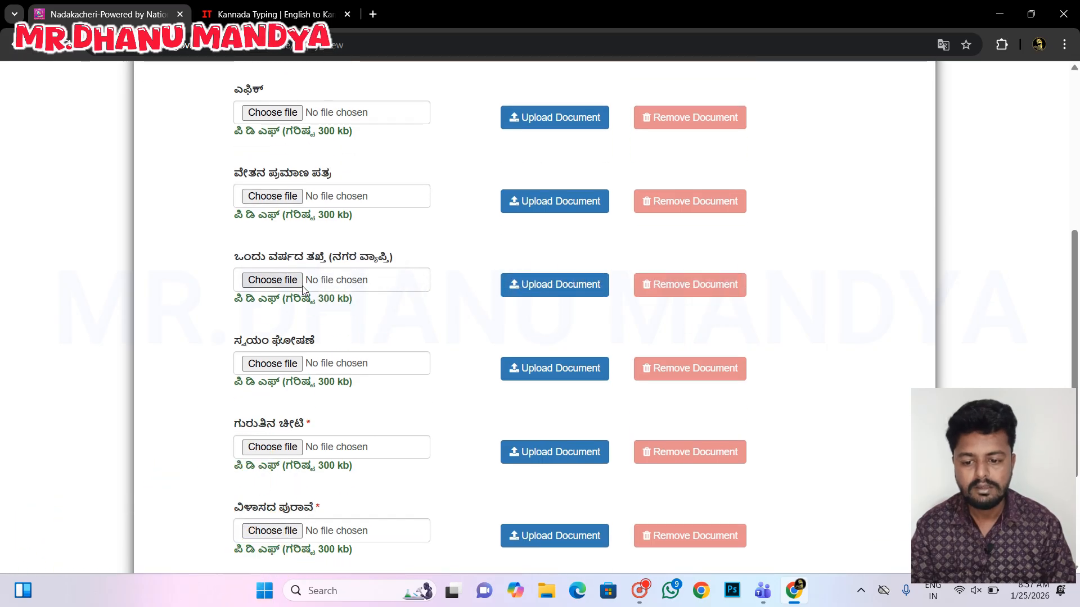
pyautogui.scroll(-1, 304, 290)
pyautogui.scroll(-1, 304, 289)
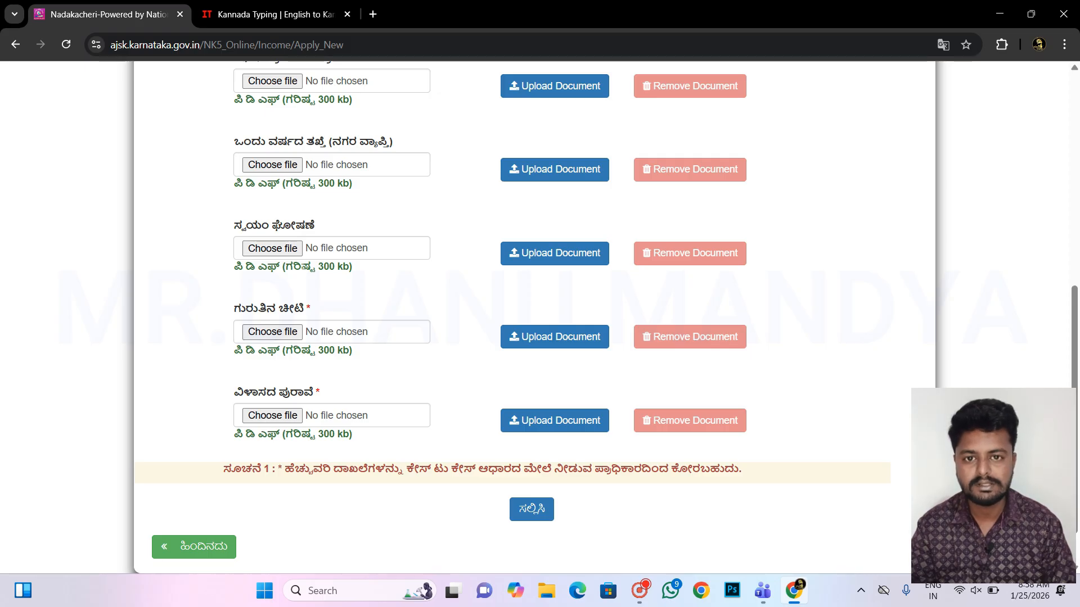
pyautogui.scroll(-1, 301, 275)
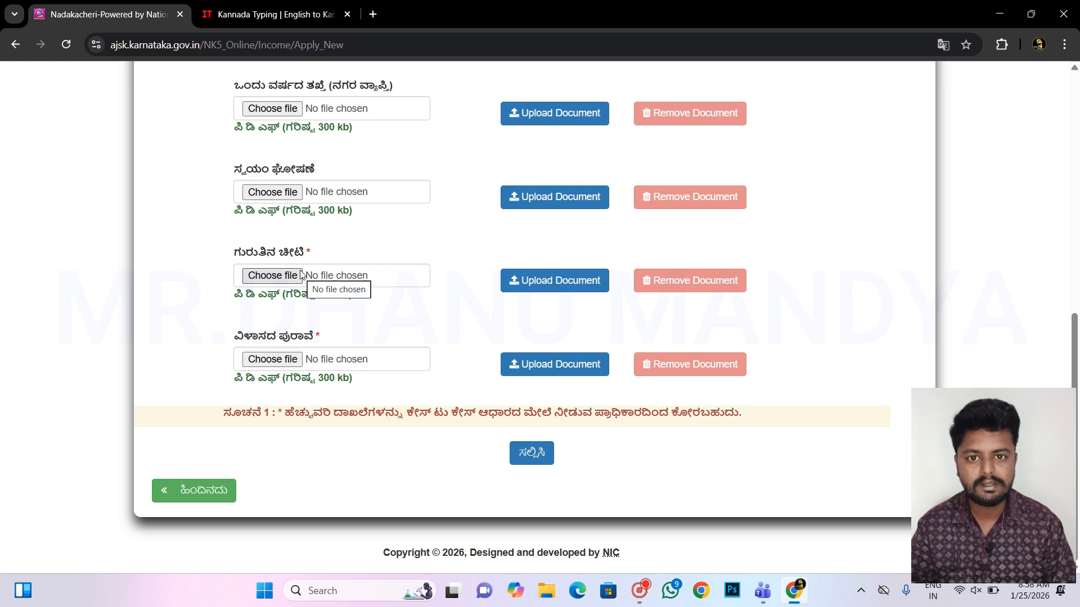
# Pick a PDF from the Desktop for the identity card document slot.
pyautogui.click(273, 276)
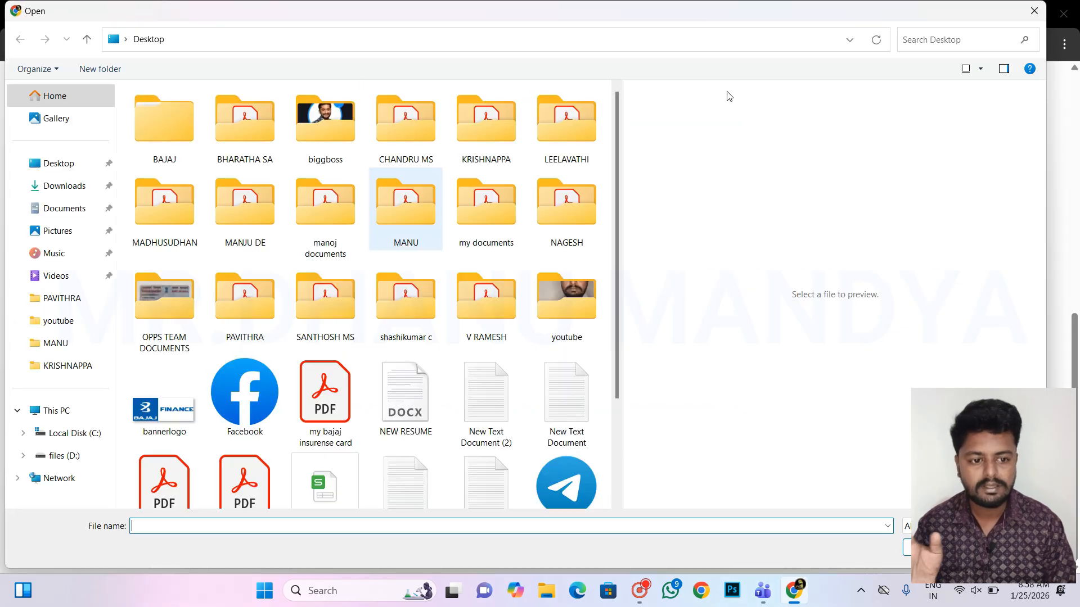
pyautogui.click(1033, 11)
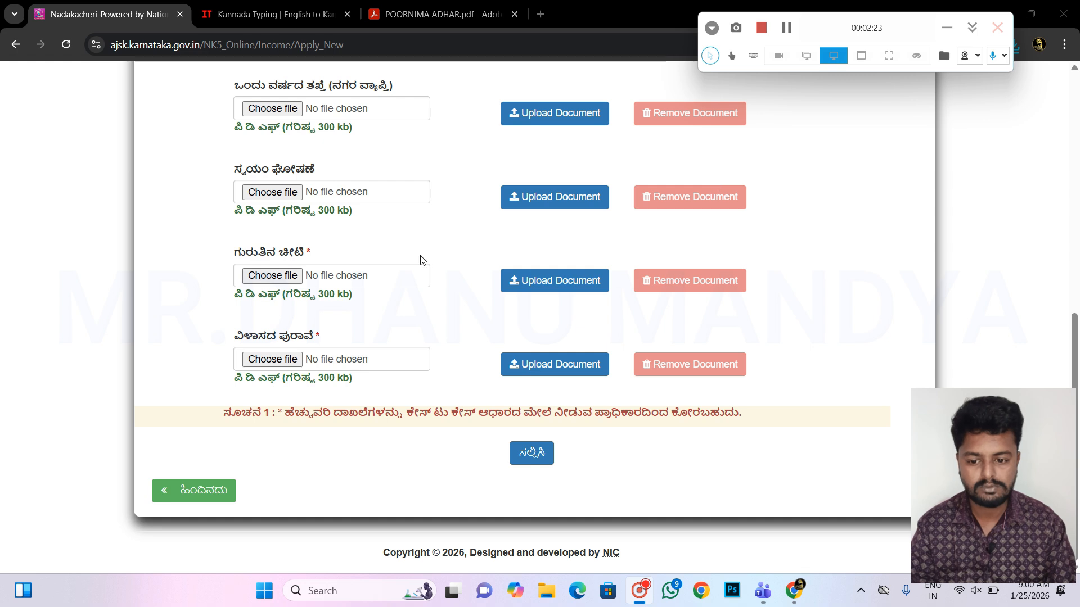
pyautogui.click(288, 275)
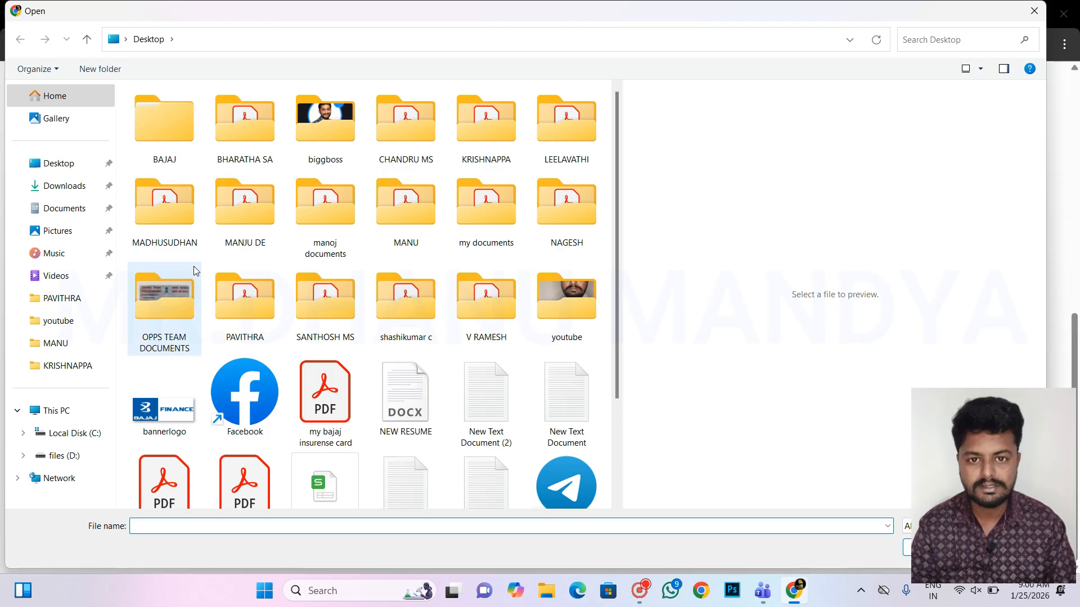
pyautogui.click(68, 170)
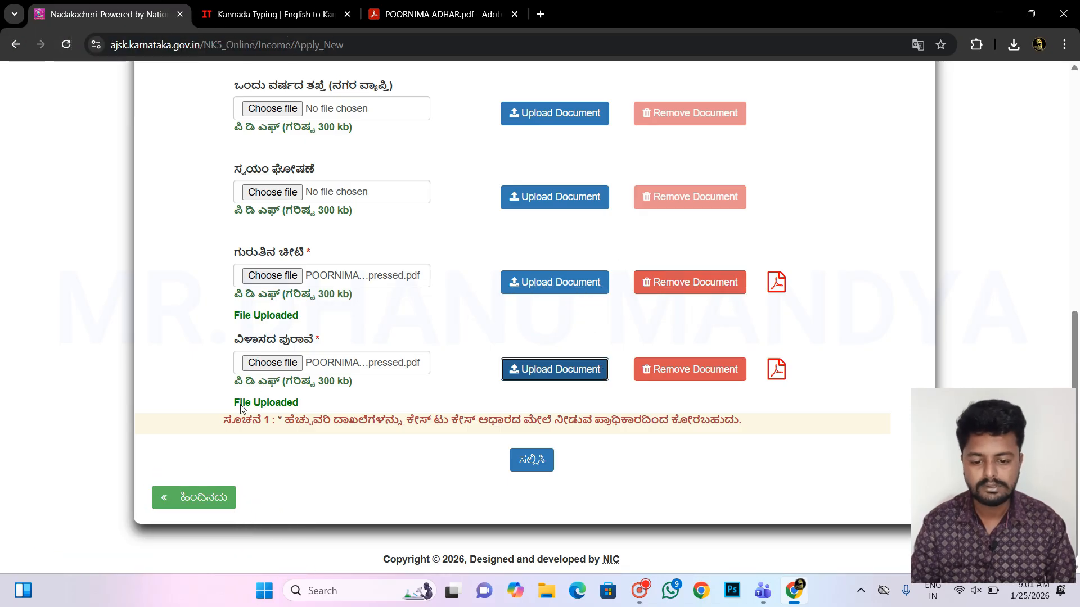
# Submit the application and copy the GSC application number from the confirmation alert.
pyautogui.click(539, 464)
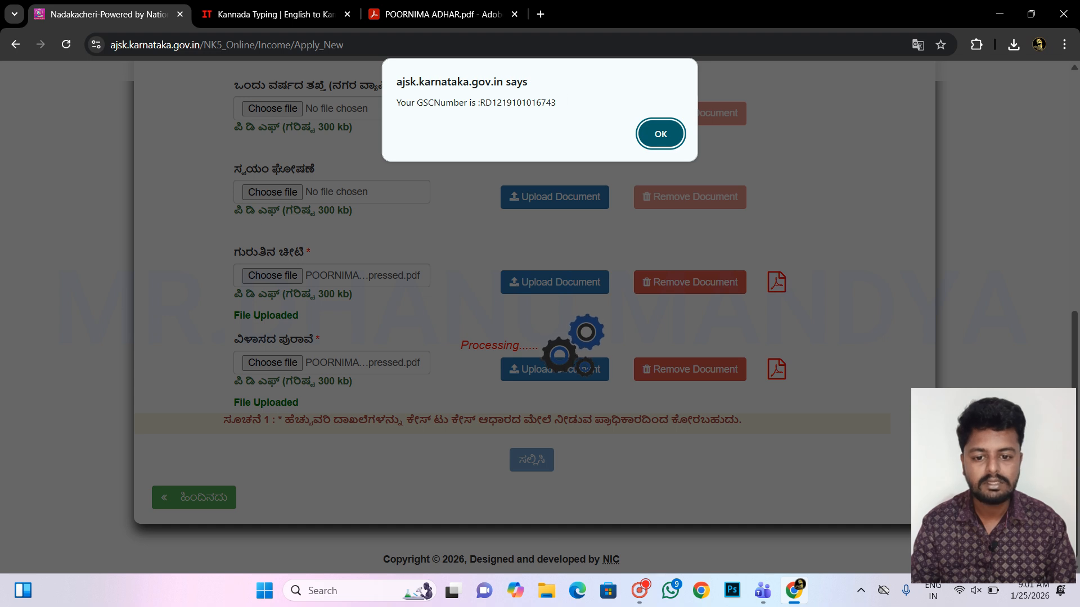
pyautogui.doubleClick(517, 102)
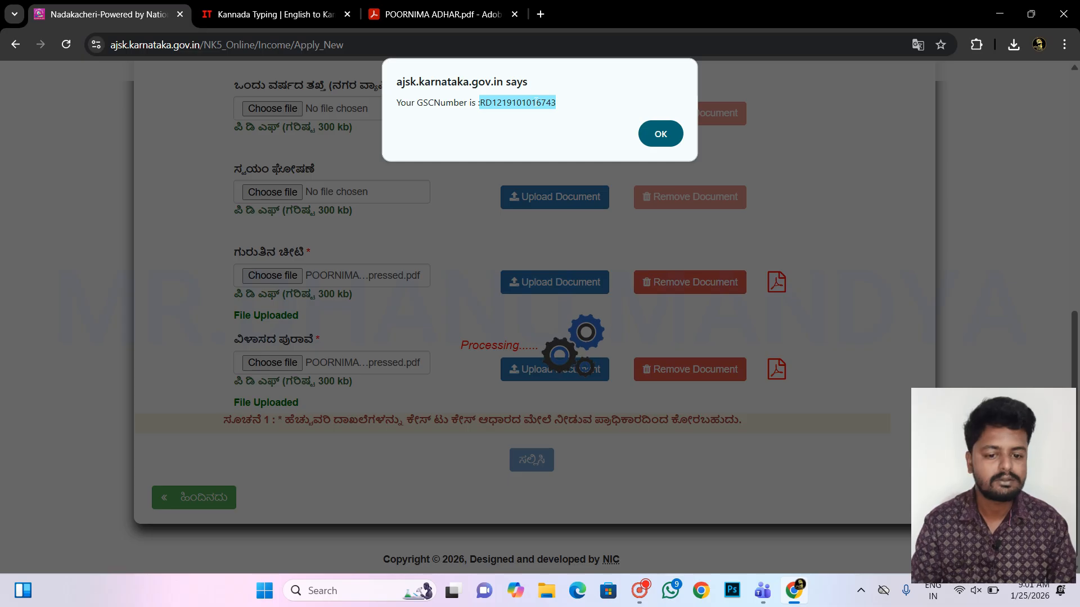
pyautogui.click(655, 135)
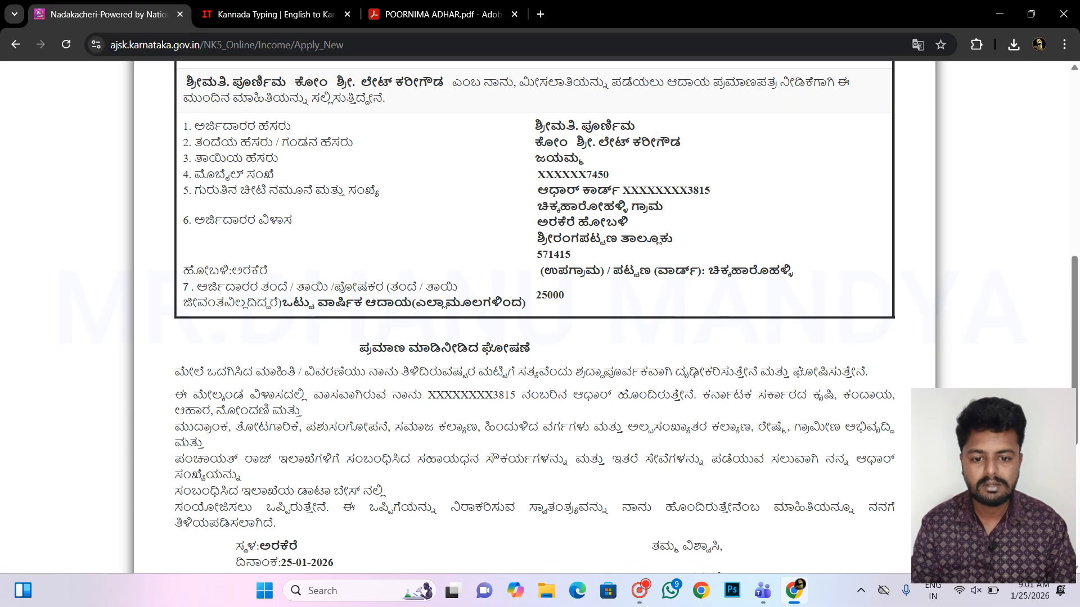
# Scroll through the application preview showing the acknowledgement number and date.
pyautogui.scroll(-5, 656, 139)
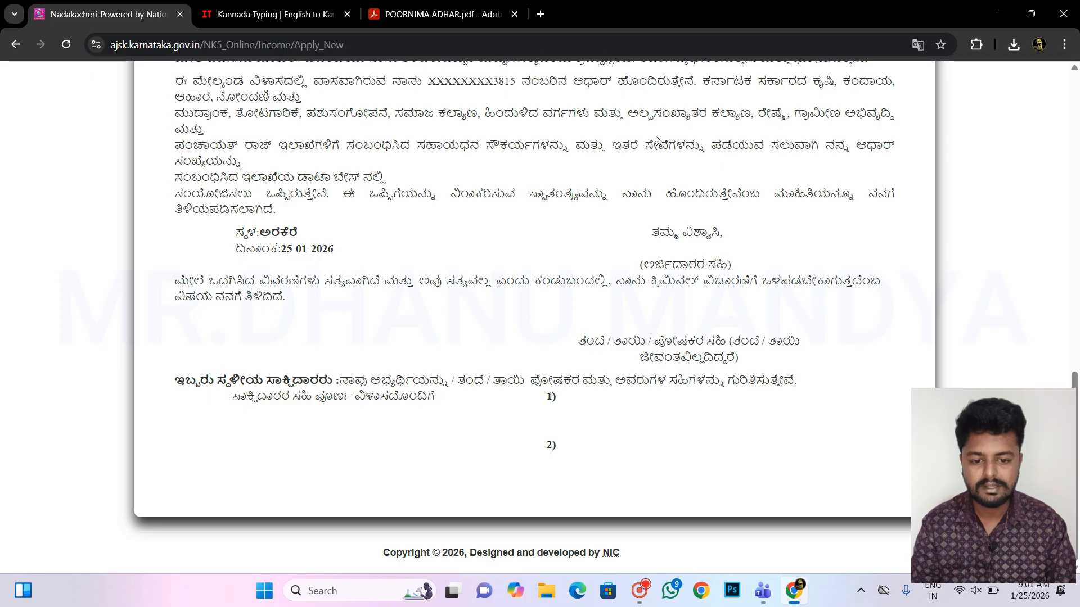
pyautogui.scroll(15, 656, 140)
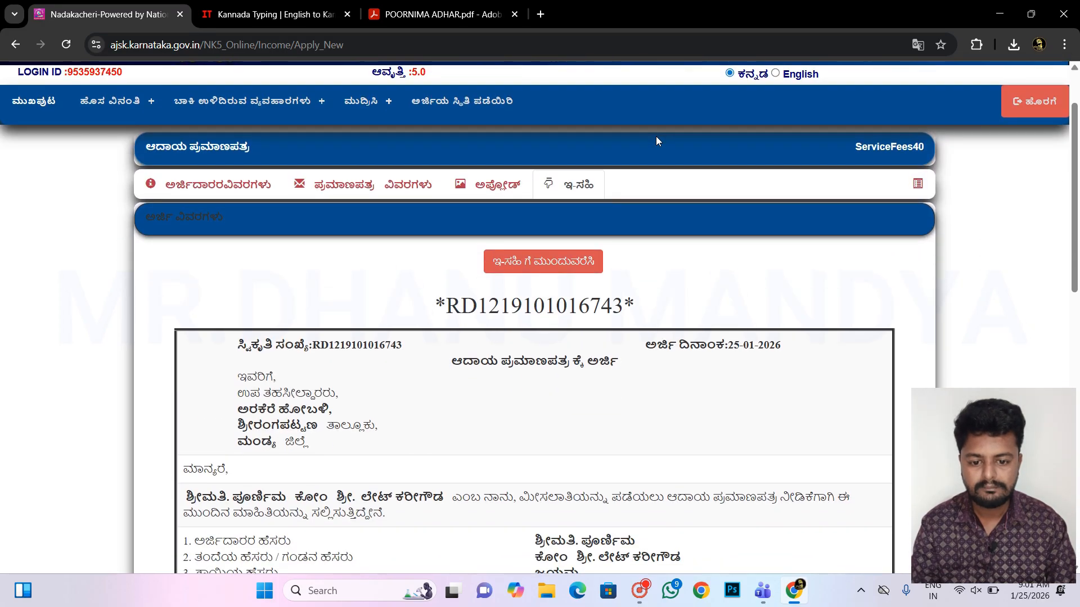
pyautogui.scroll(-5, 656, 136)
pyautogui.scroll(-2, 657, 141)
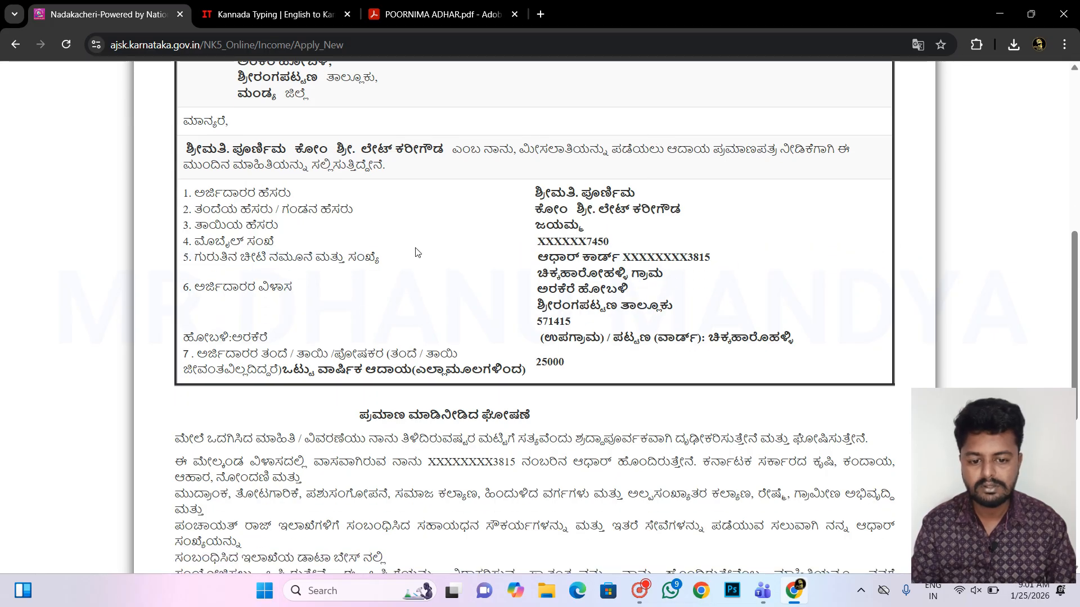
pyautogui.scroll(-7, 417, 248)
pyautogui.scroll(15, 416, 248)
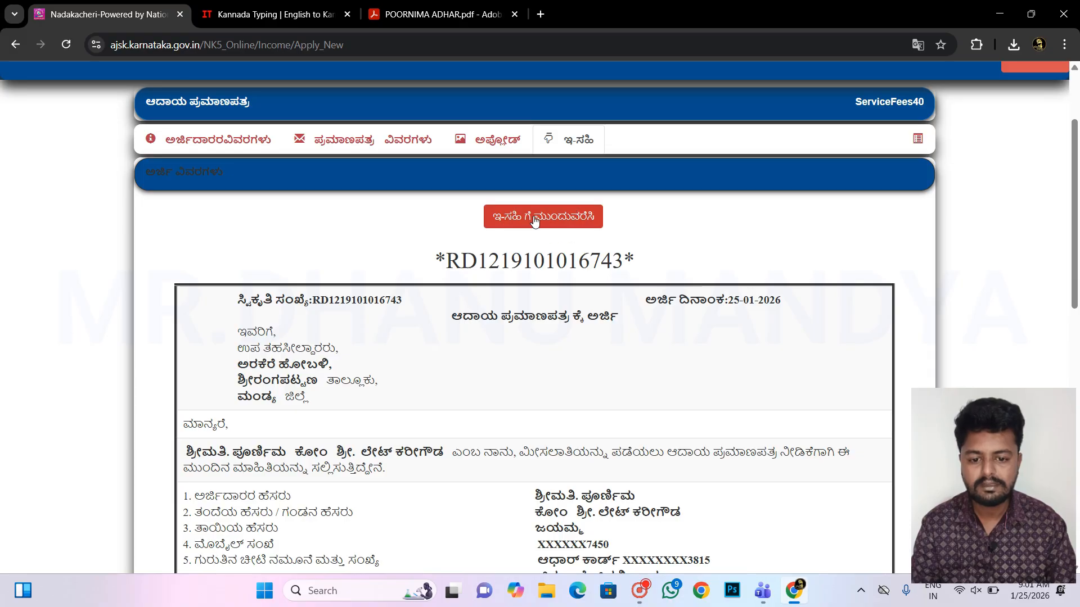
# Proceed to e-sign, confirming the Aadhaar is mobile-linked and accepting the CDAC redirect.
pyautogui.click(535, 220)
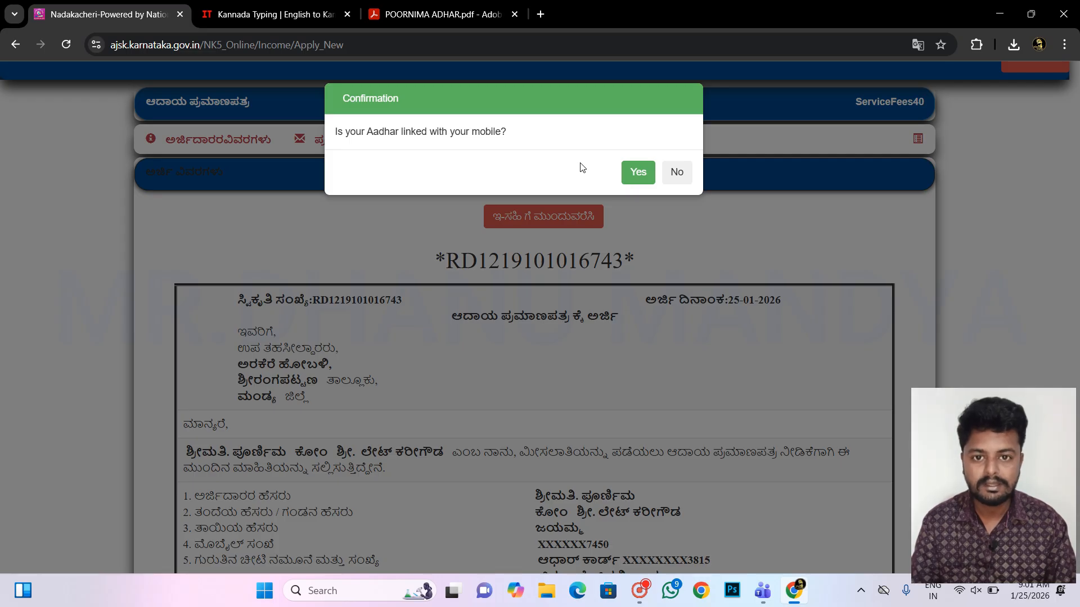
pyautogui.click(639, 175)
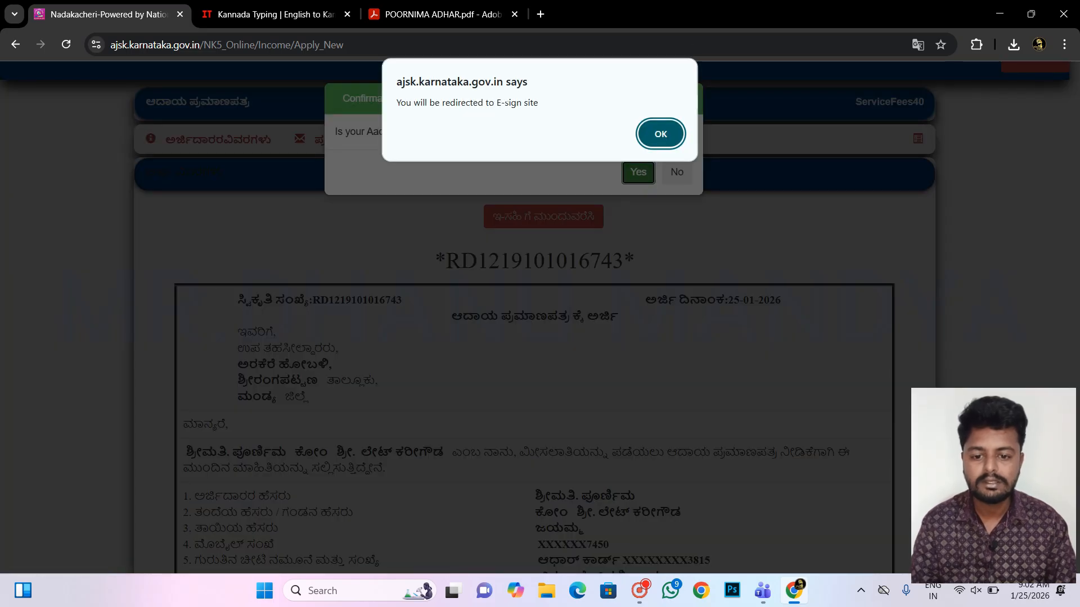
pyautogui.click(660, 134)
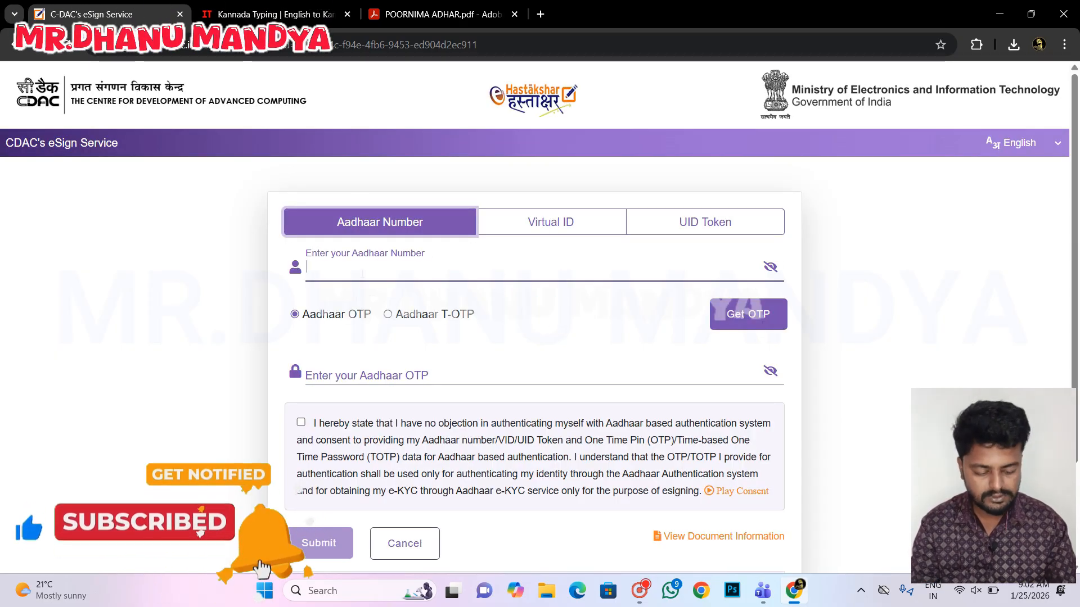
# Authenticate with the Aadhaar number and its OTP, giving consent, to complete e-signing.
pyautogui.write('•••')
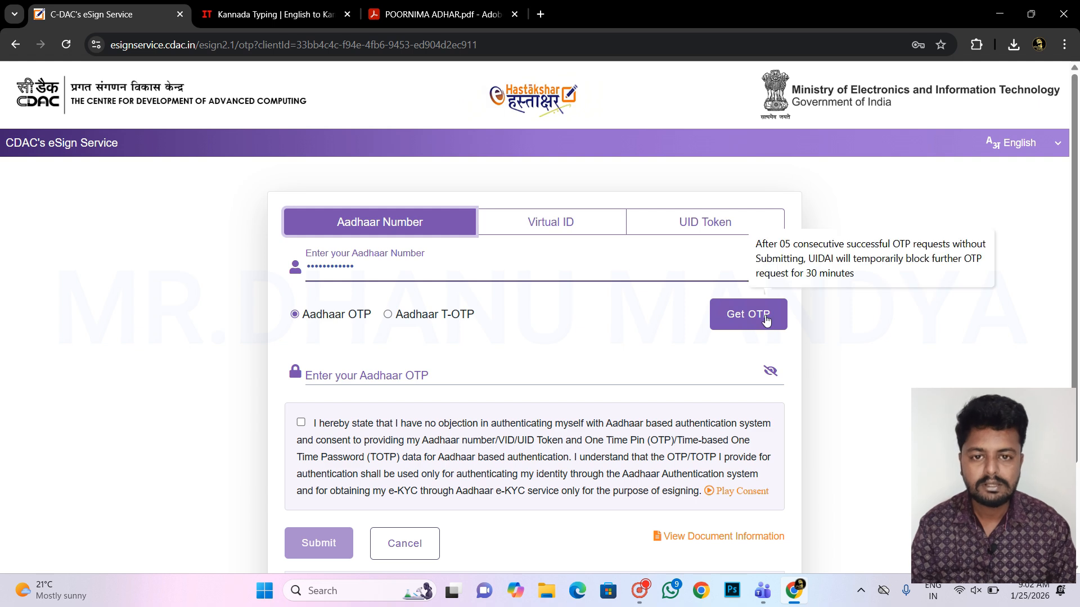
pyautogui.click(765, 316)
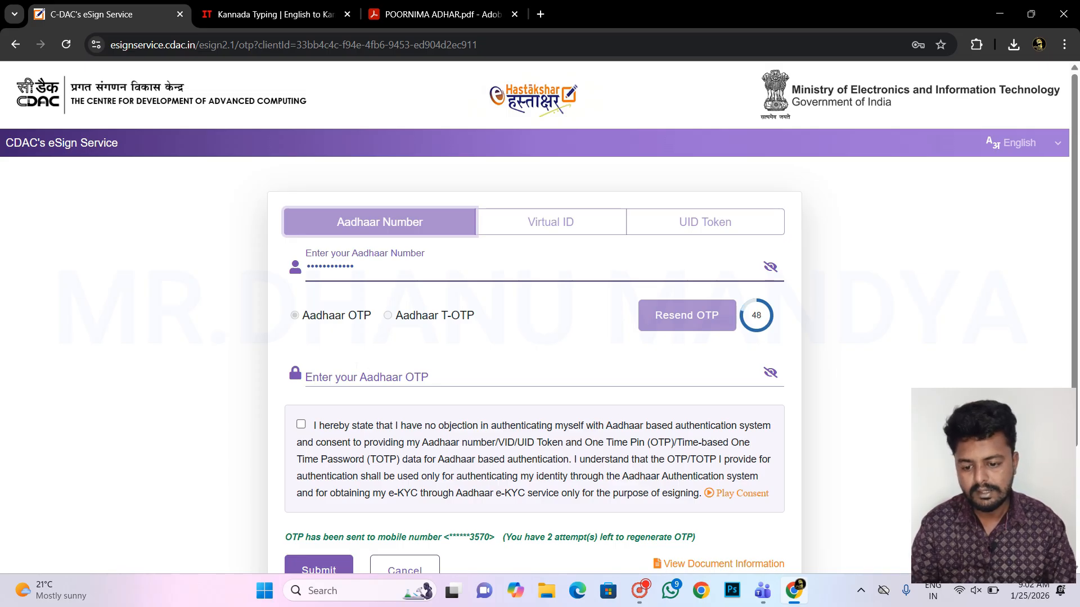
pyautogui.click(355, 378)
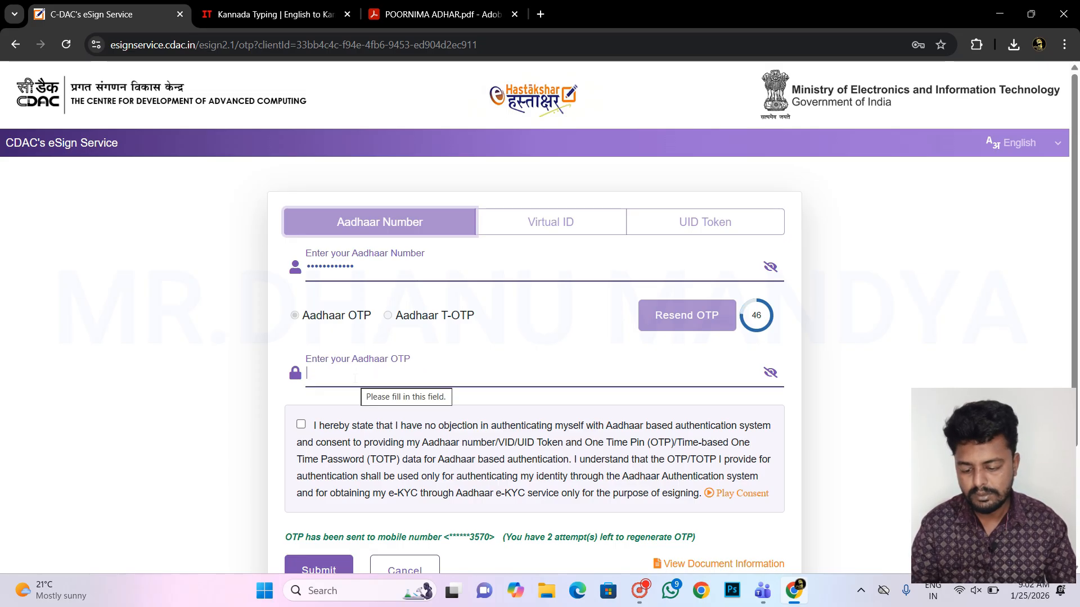
pyautogui.write('••')
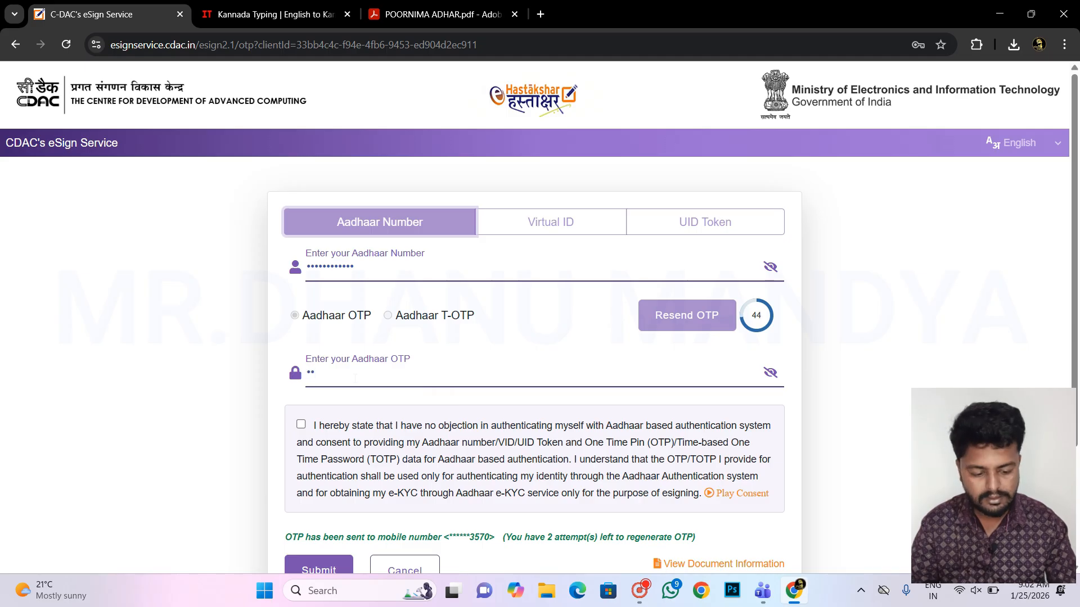
pyautogui.write('••••')
pyautogui.scroll(-3, 356, 378)
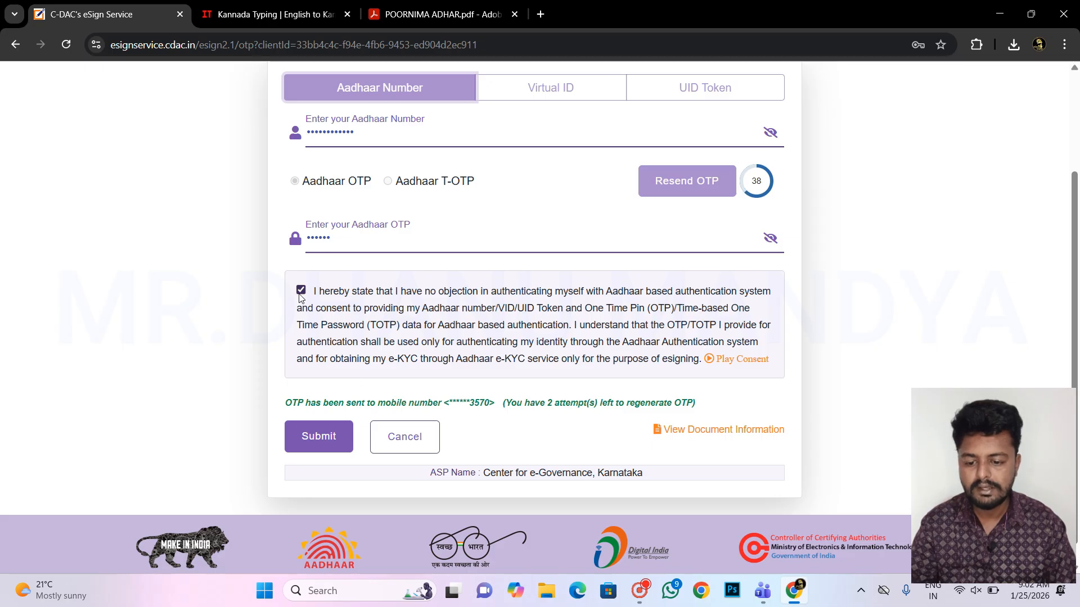
pyautogui.click(341, 444)
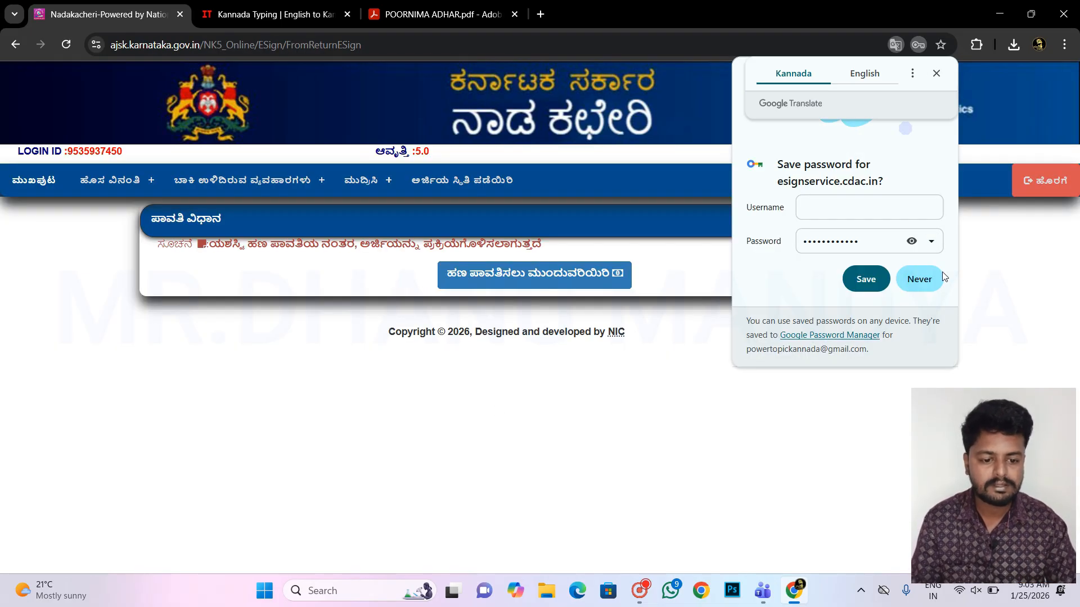
# Decline saving the password, accept the payment terms, and choose PhonePe for the ₹40 fee.
pyautogui.click(924, 288)
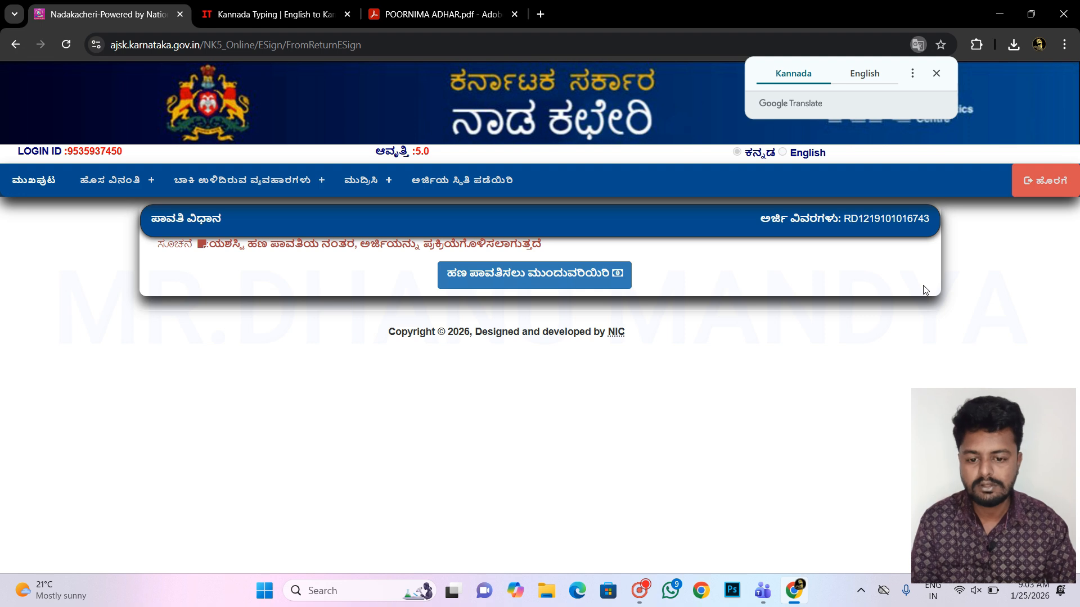
pyautogui.click(509, 274)
pyautogui.scroll(-3, 508, 276)
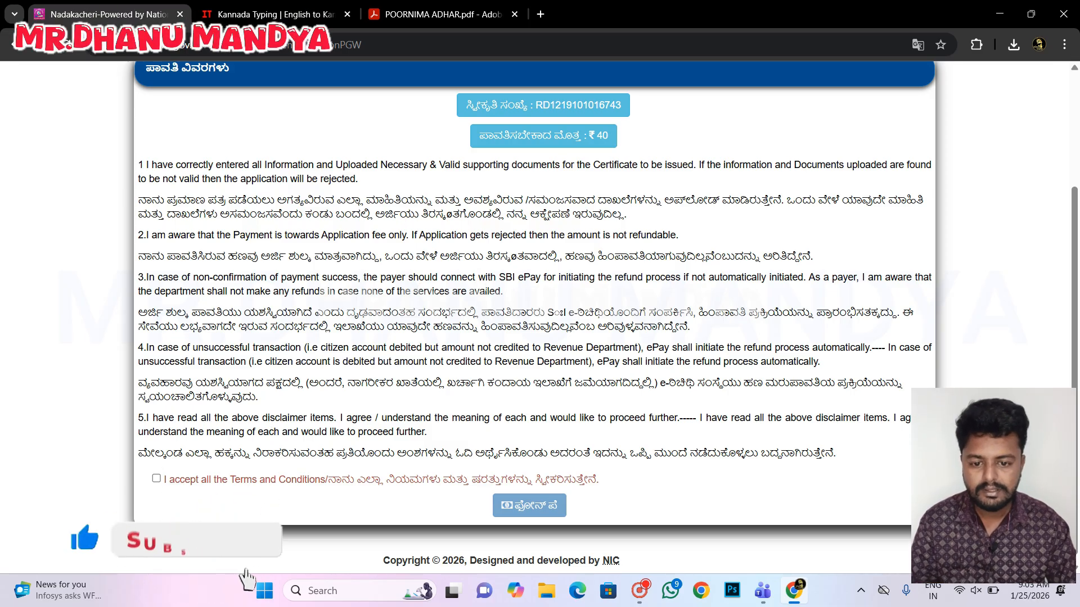
pyautogui.click(156, 480)
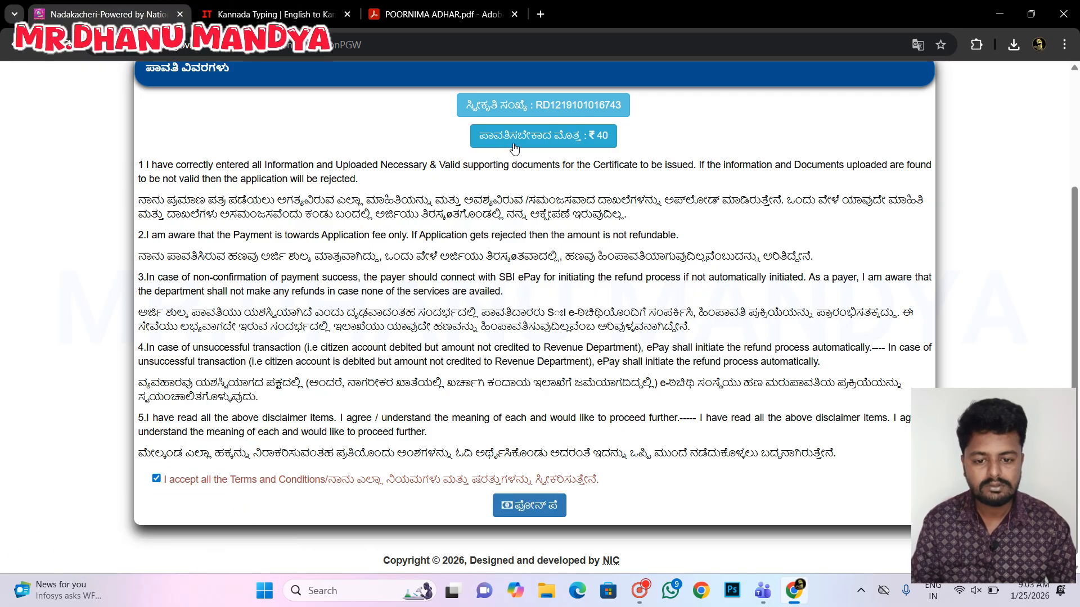
pyautogui.click(540, 506)
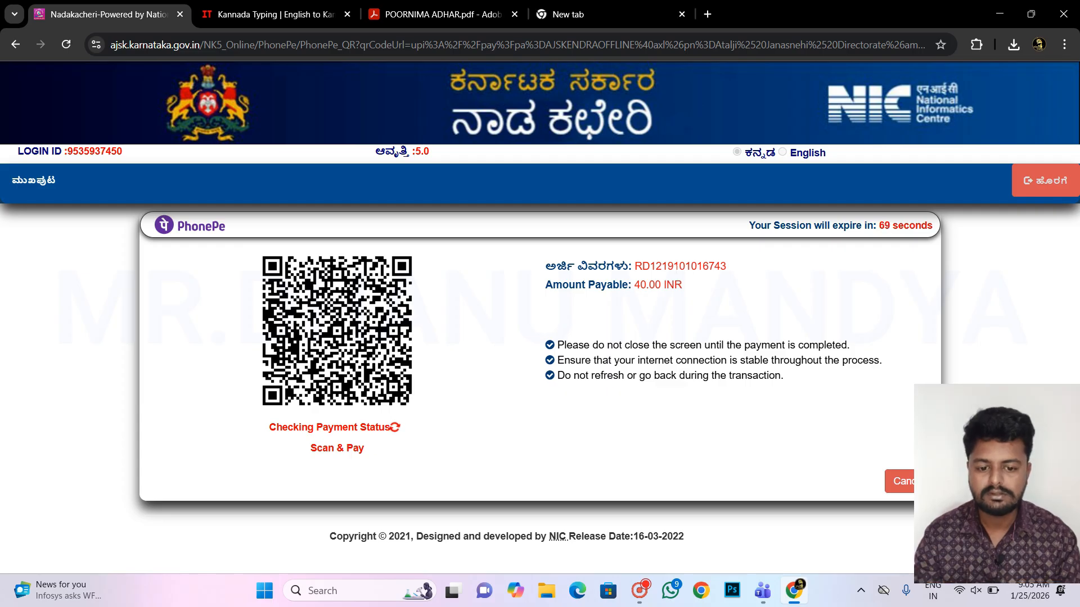
# Copy the application number from the error page and switch to the blank new tab.
pyautogui.doubleClick(676, 269)
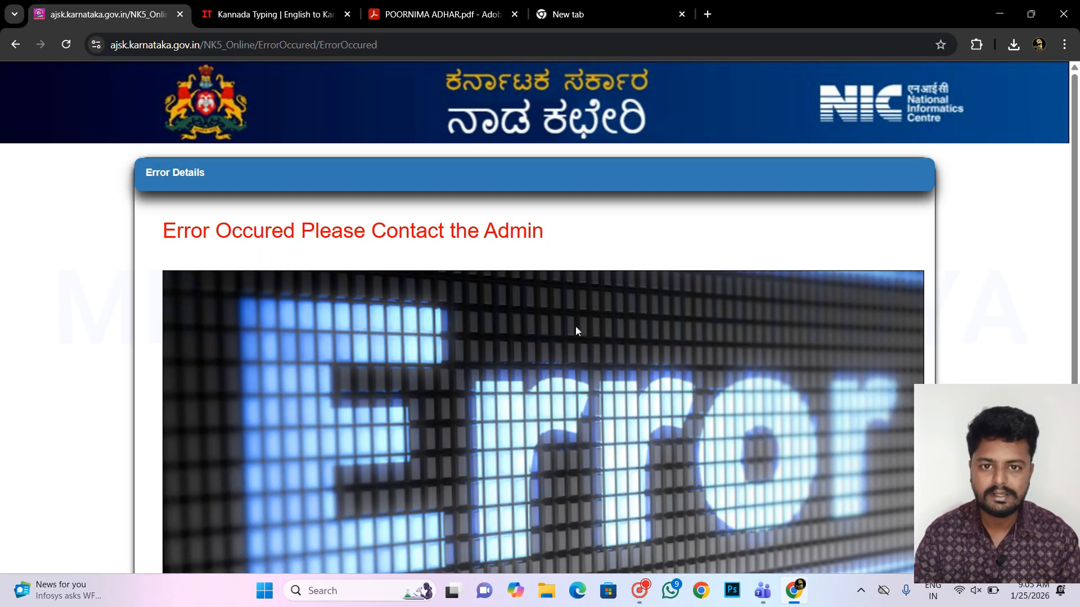
pyautogui.click(568, 15)
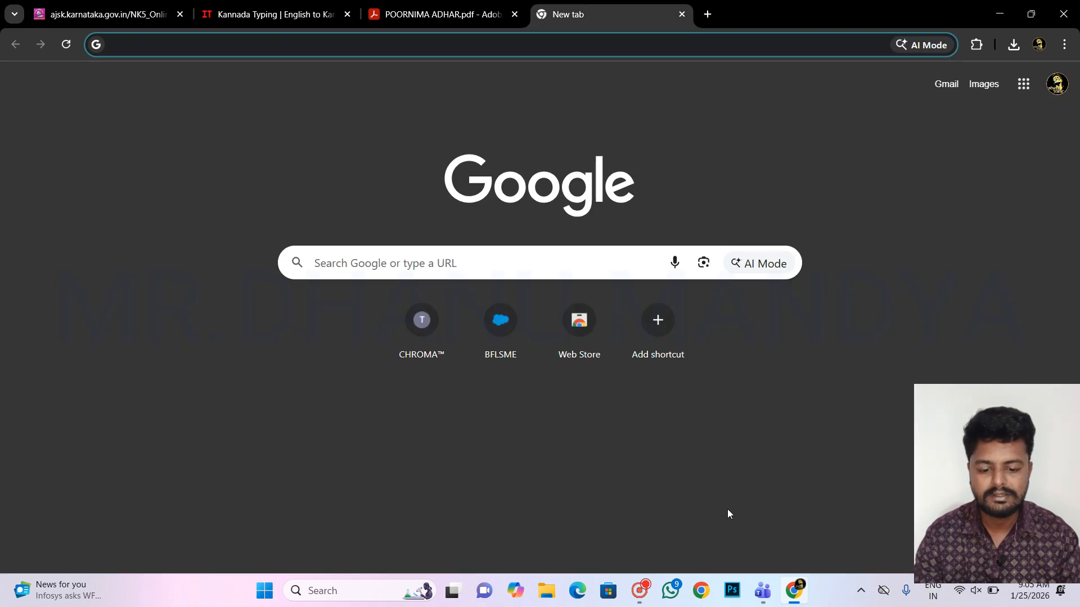